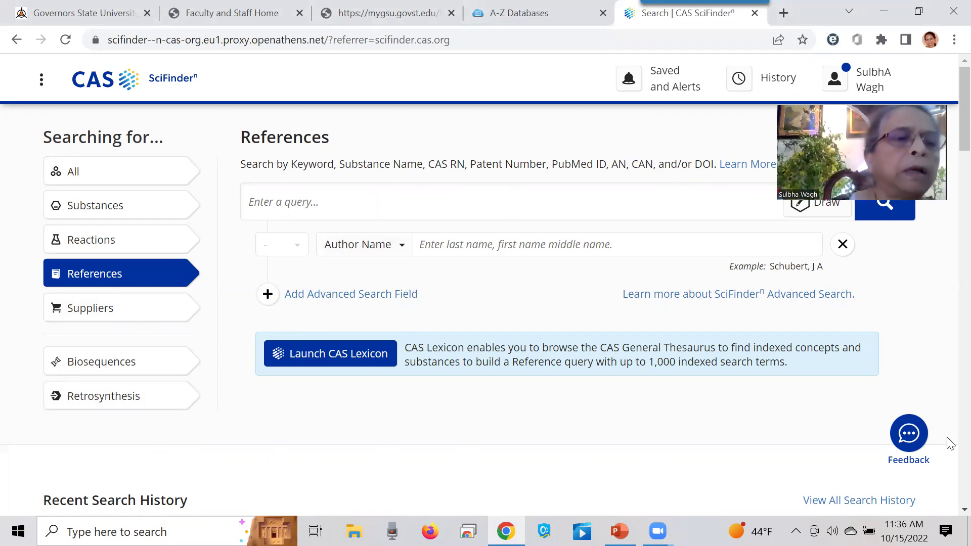
Switch to a Substances search and open the structure drawing editor.
click(136, 206)
click(324, 201)
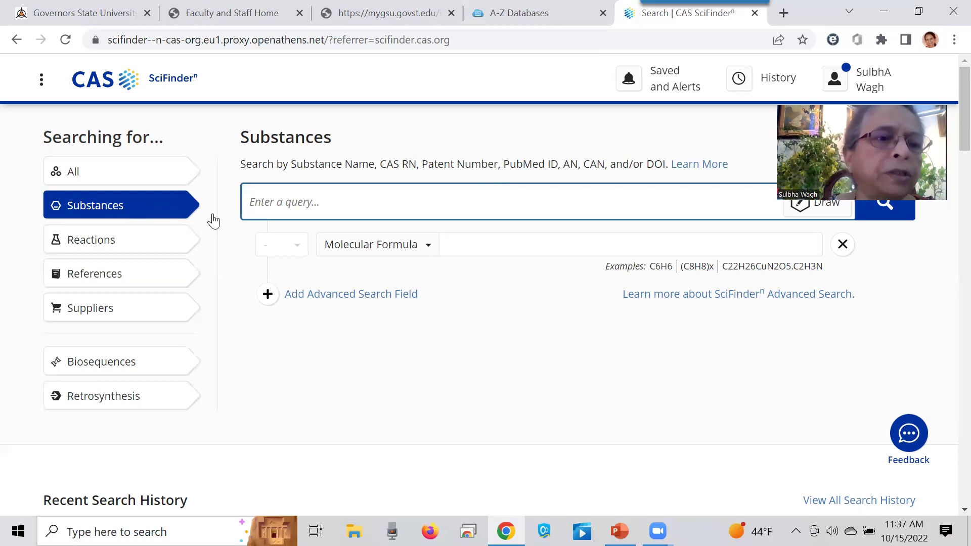
click(806, 212)
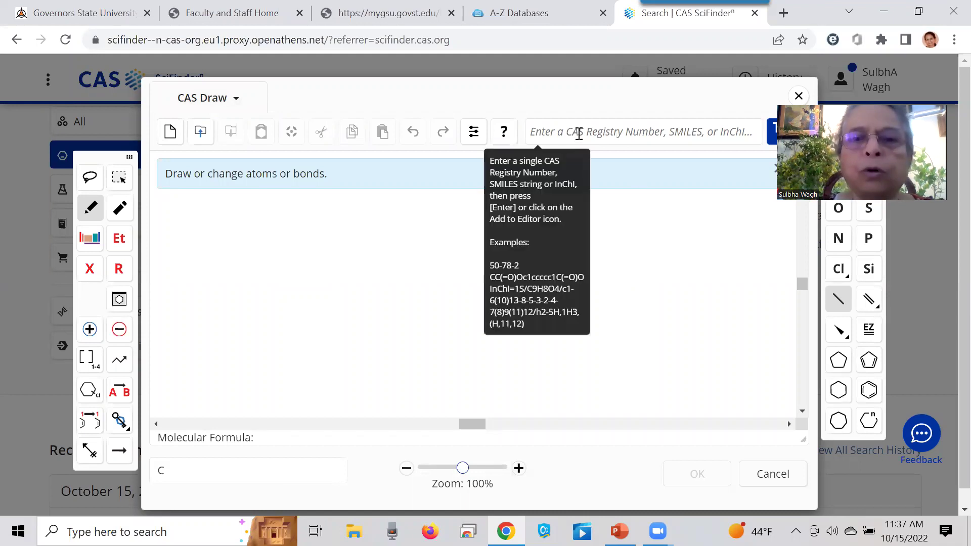
Load the structure for CAS Registry Number 50-78-2 into the drawing editor.
click(571, 126)
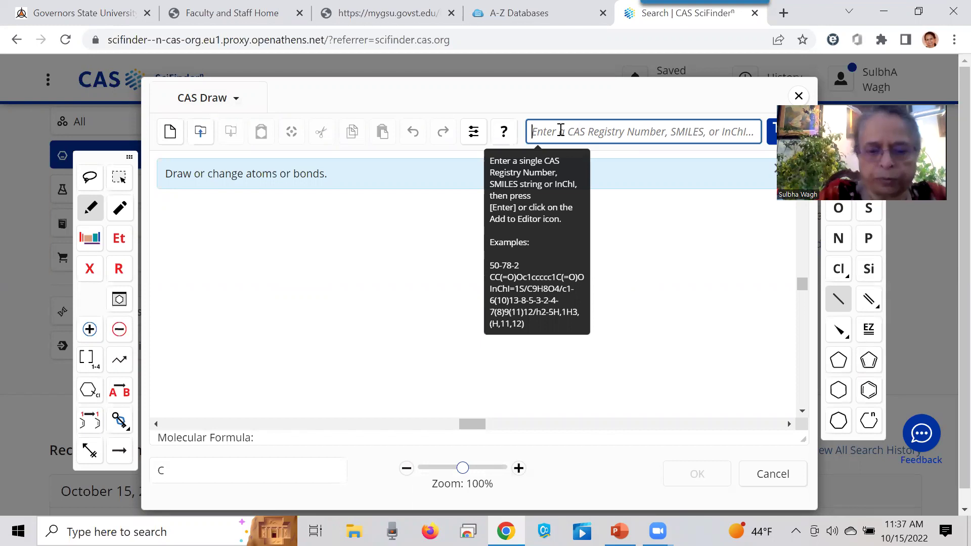
text(50-)
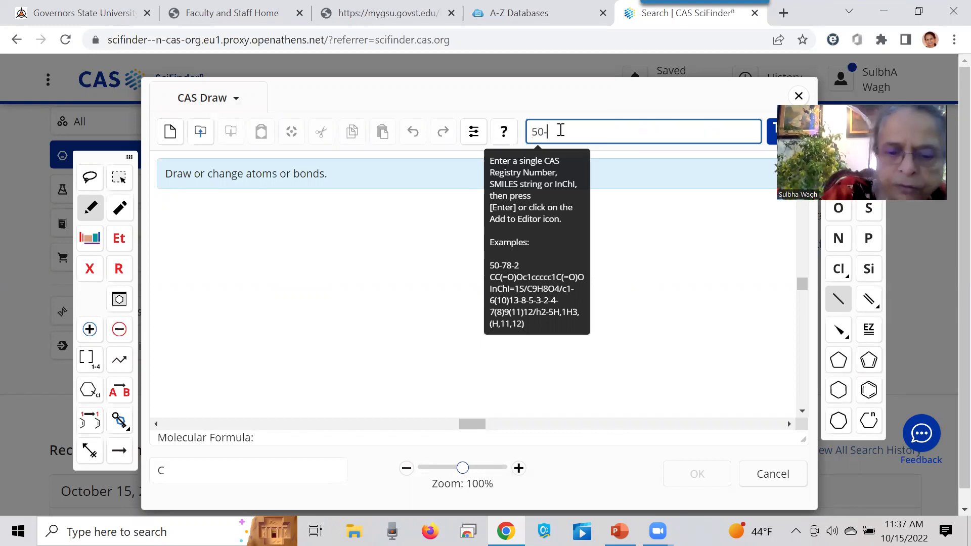
text(78-2)
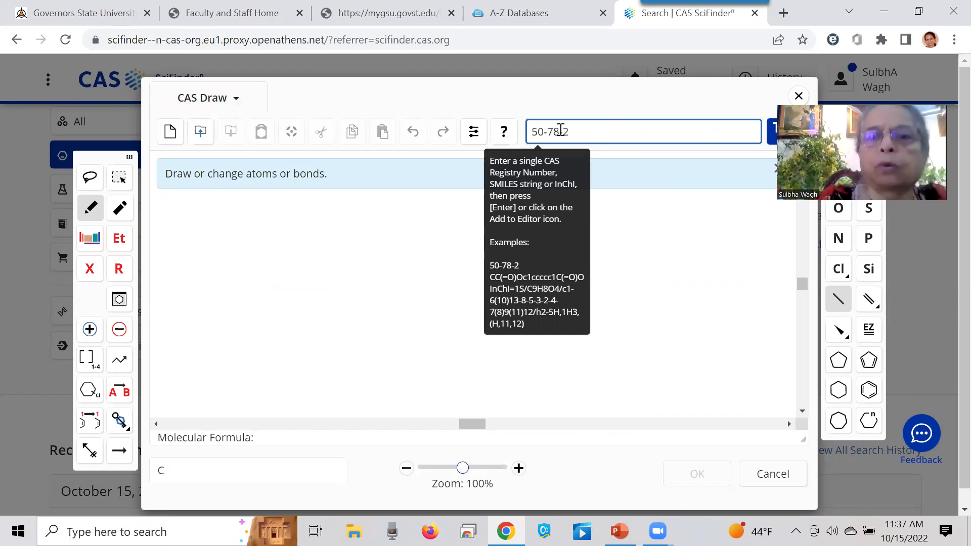
key(Return)
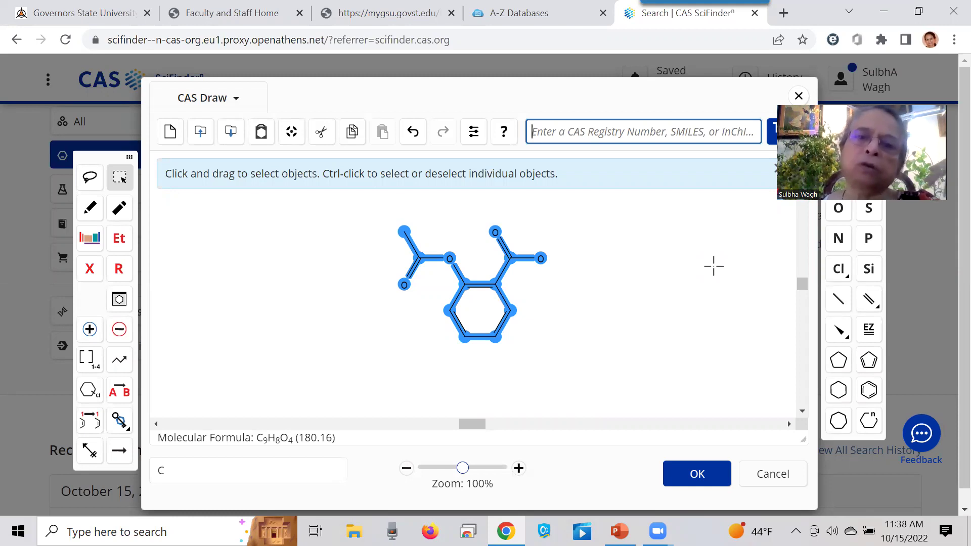
click(533, 114)
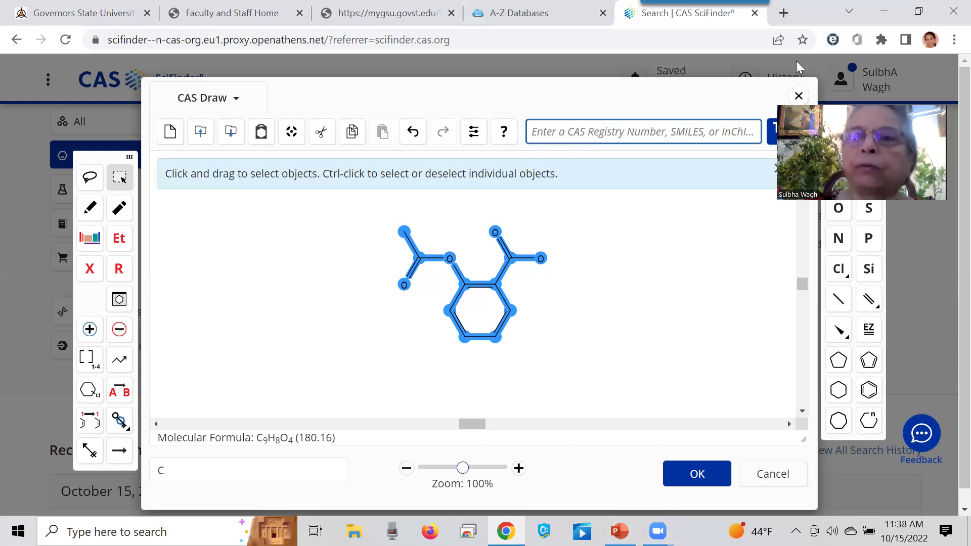
click(782, 11)
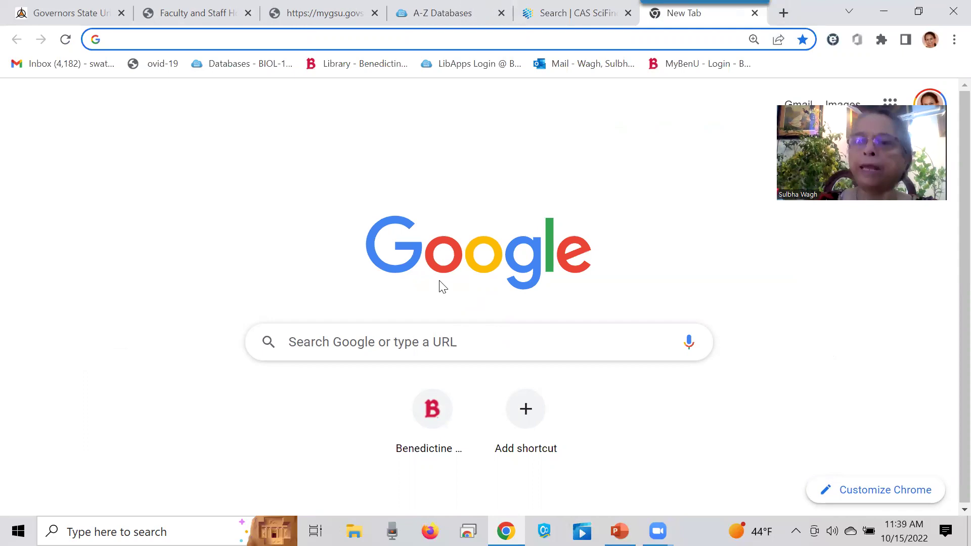
click(563, 15)
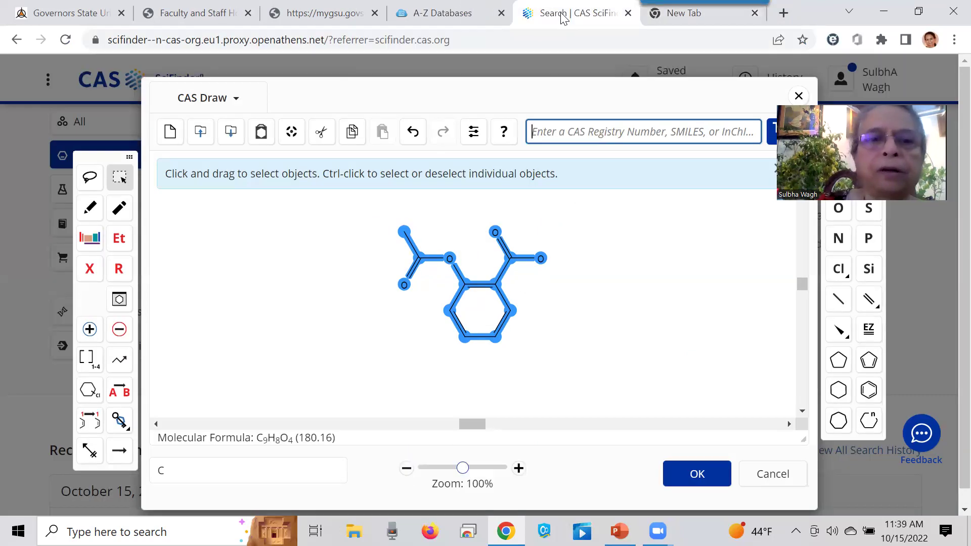
click(21, 43)
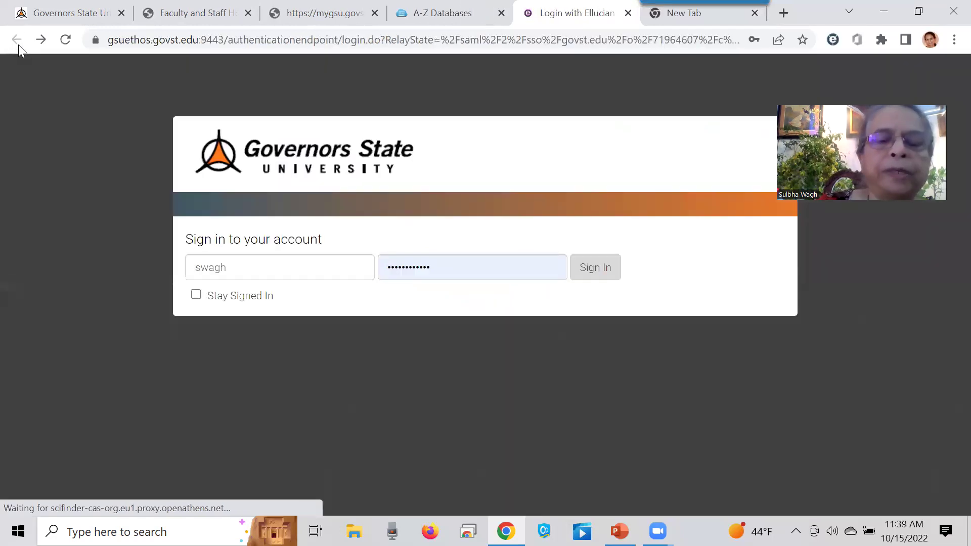
click(606, 268)
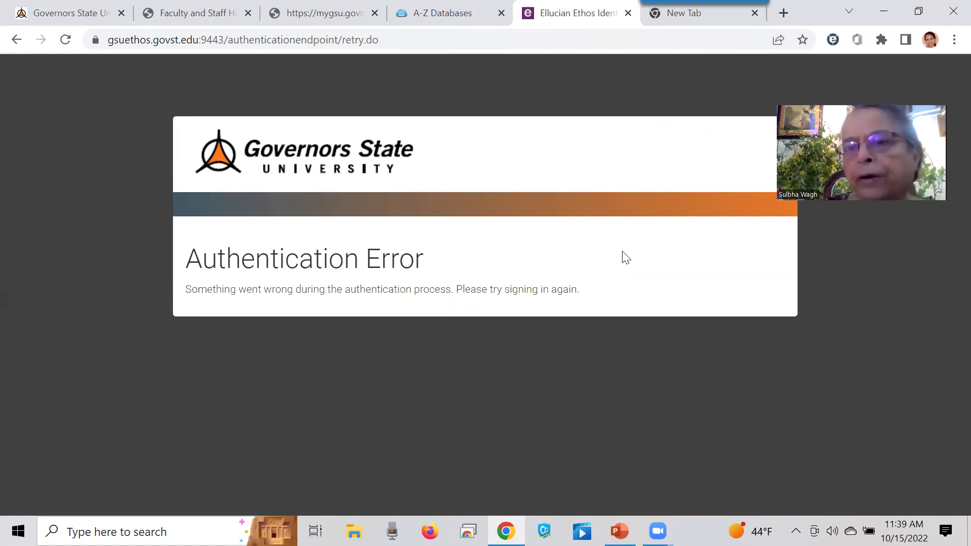
click(18, 42)
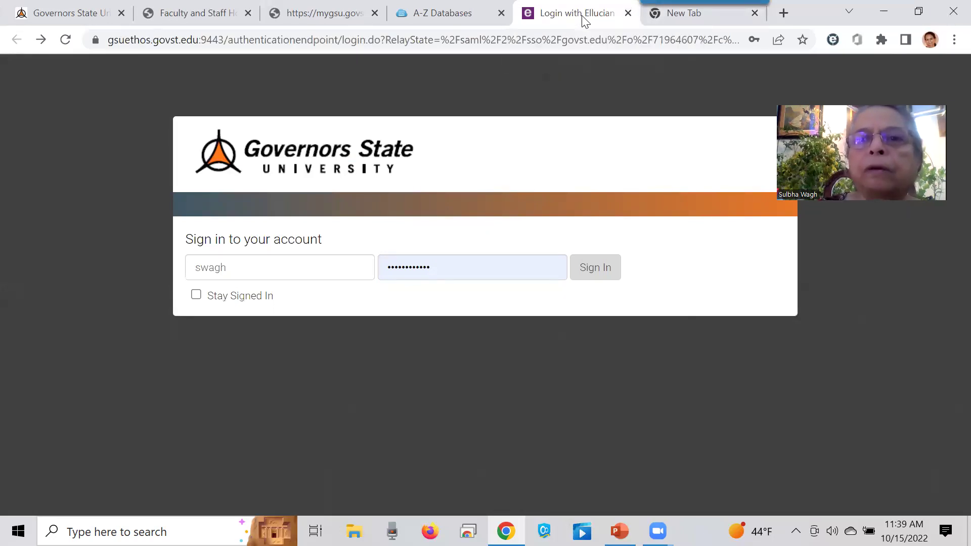
click(628, 13)
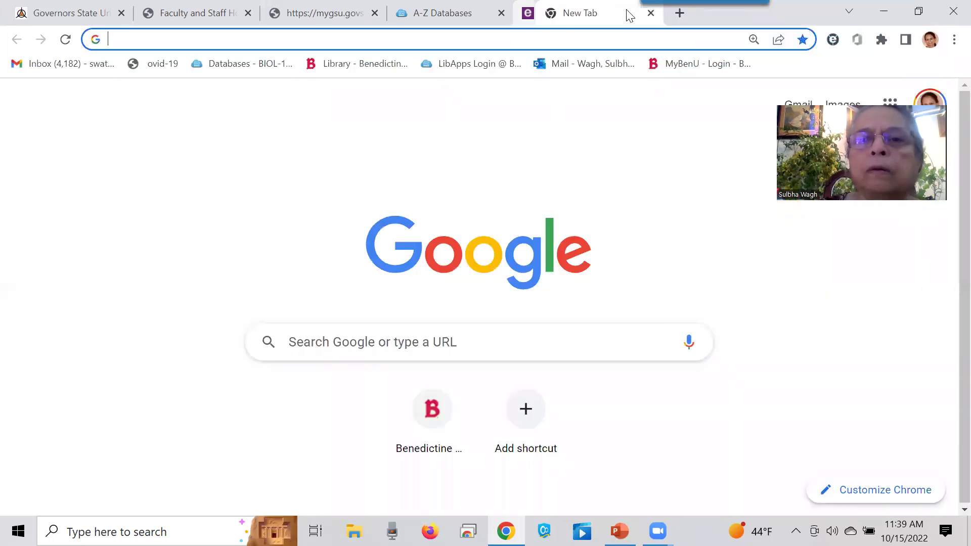
Reopen SciFinder for returning users from the A-Z Databases list and run a References search for Ibuprofen.
click(452, 19)
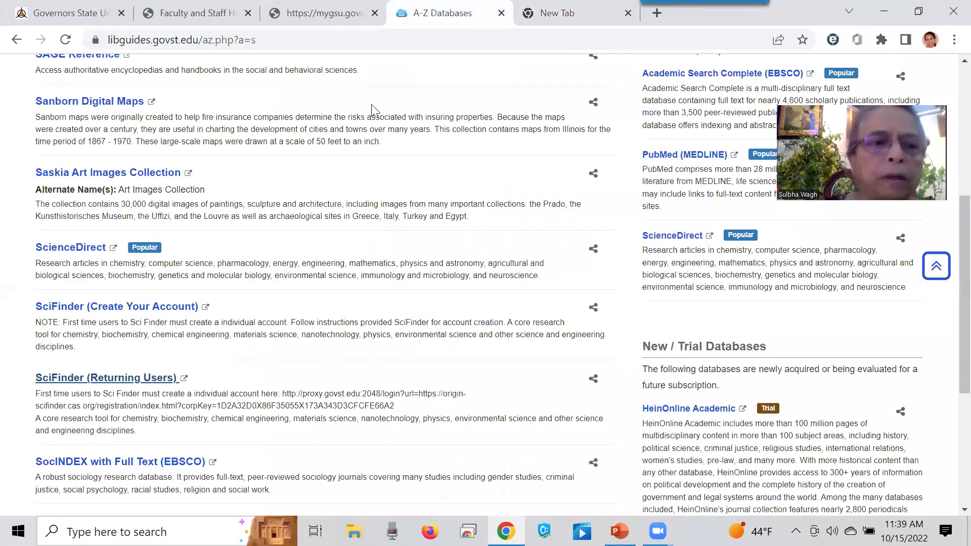
click(100, 383)
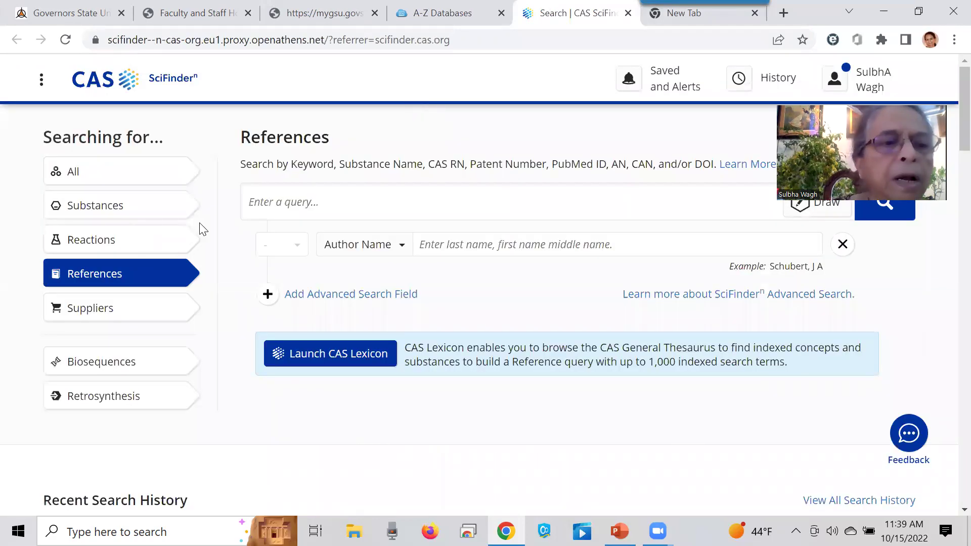
click(291, 203)
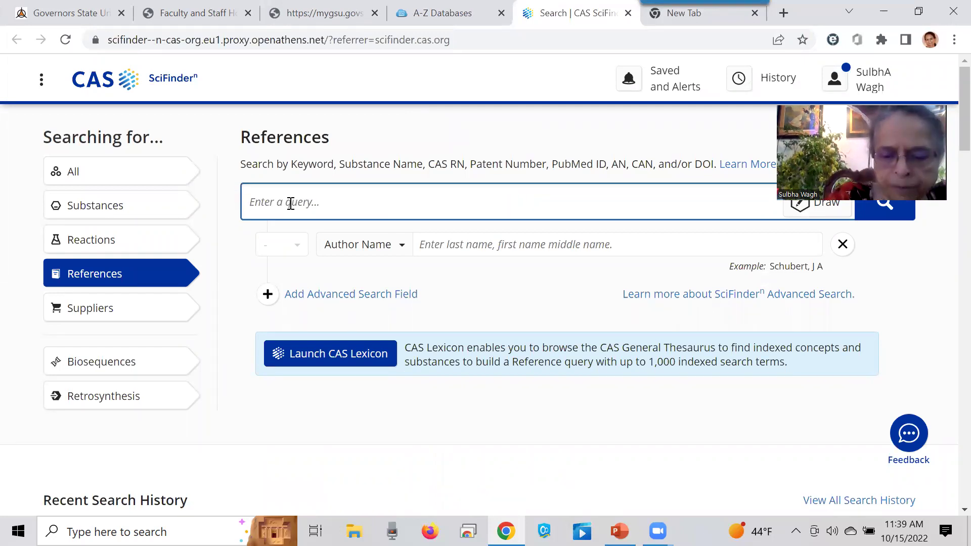
text(ib)
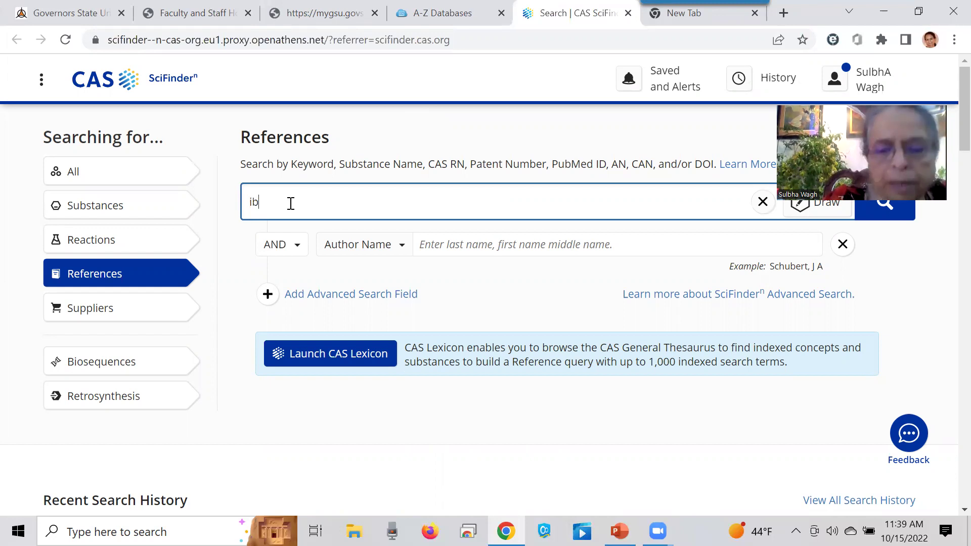
text(uprofen)
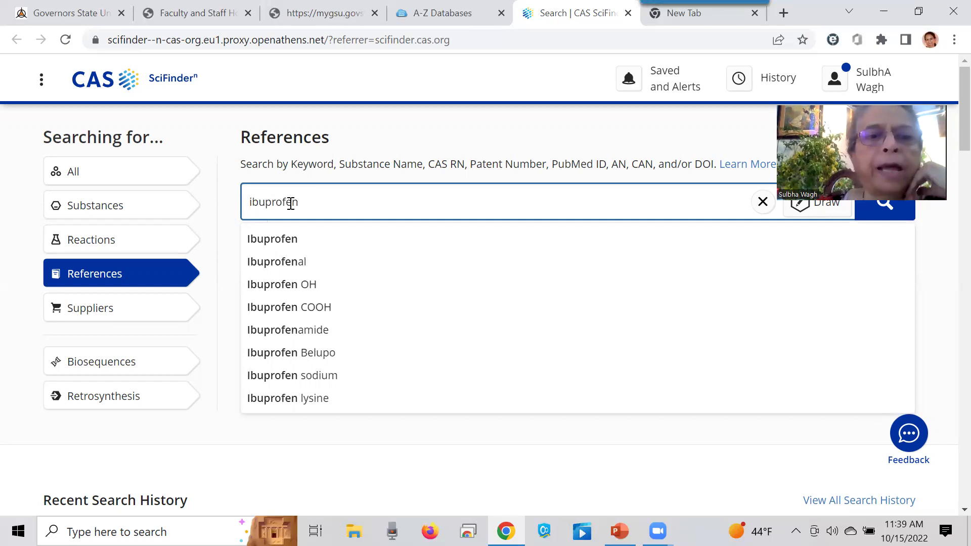
click(289, 239)
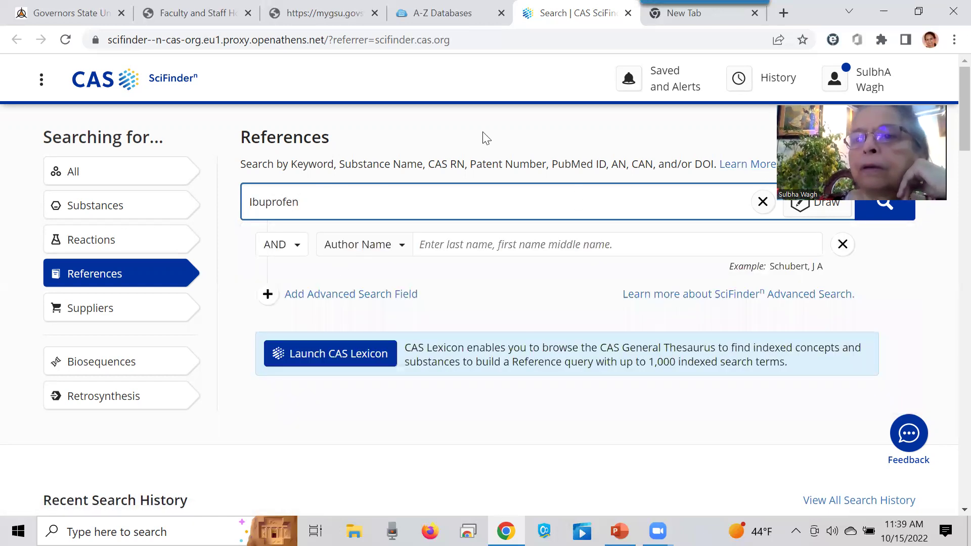
click(884, 203)
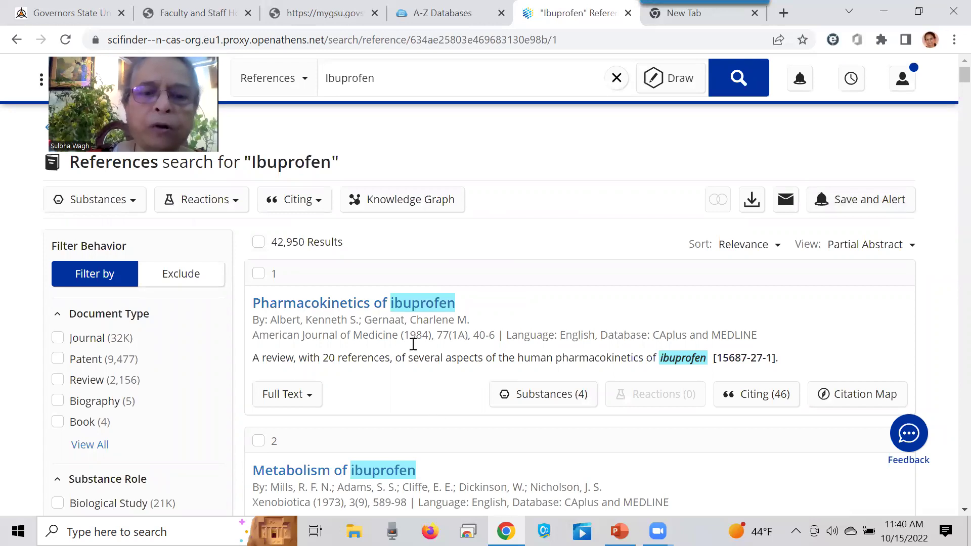
Open the "Metabolism of ibuprofen" reference from the results and read its abstract.
click(302, 471)
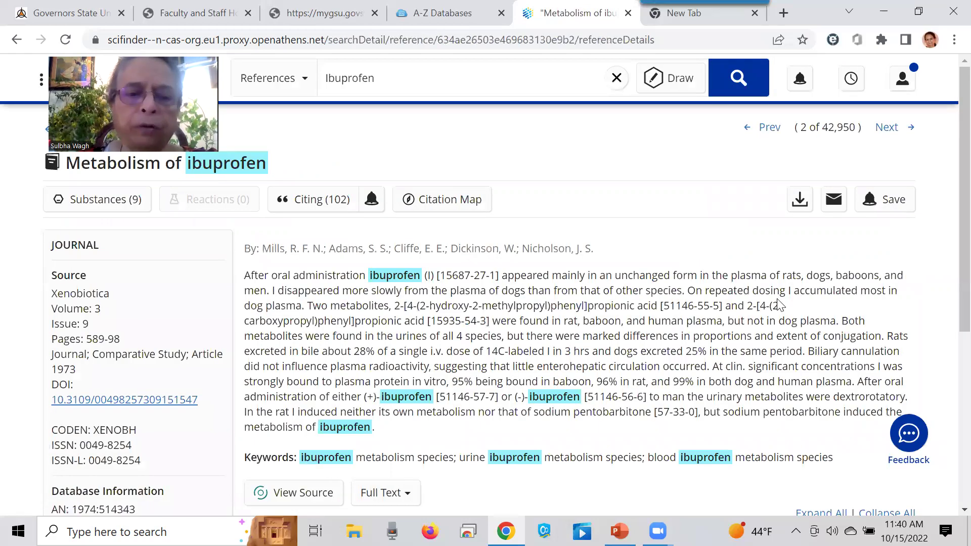
scroll(739, 274, down, 3)
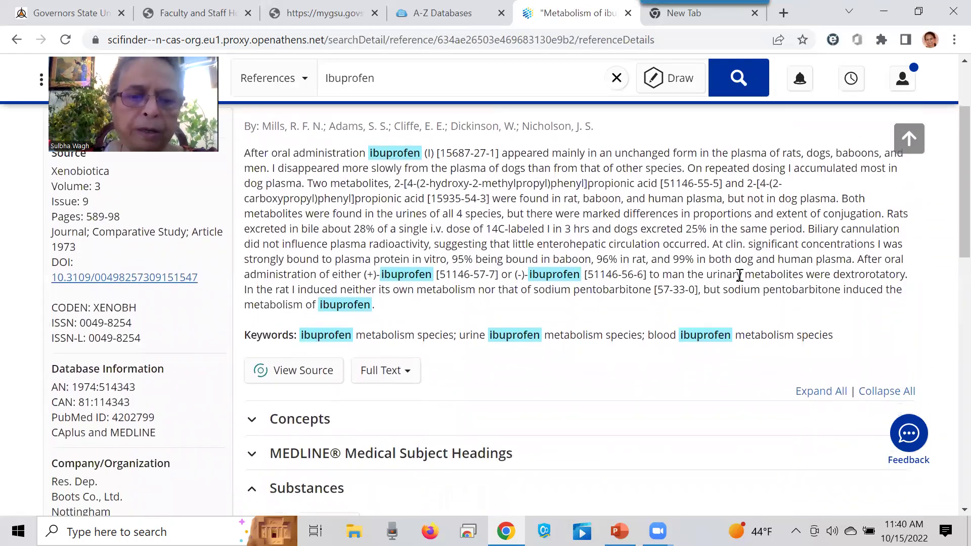
scroll(740, 274, up, 2)
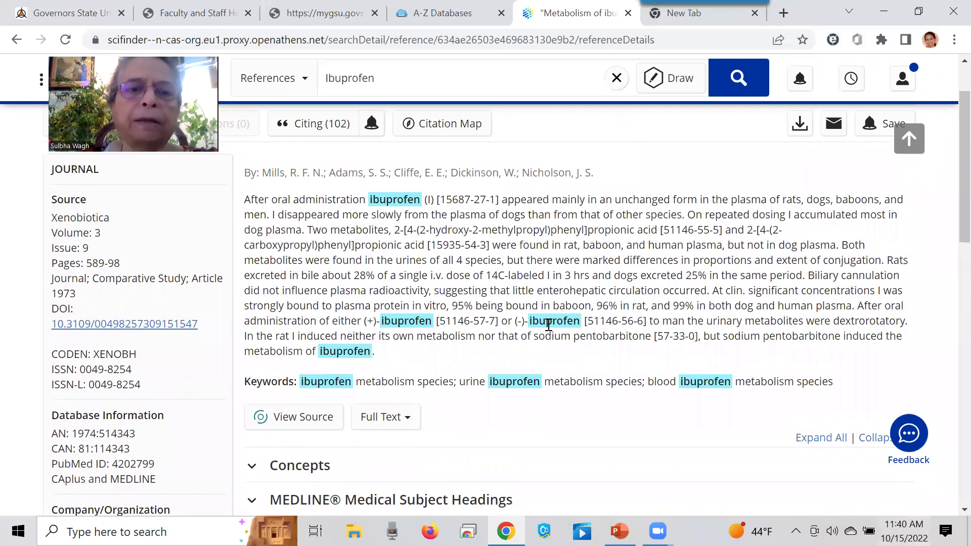
scroll(480, 237, up, 2)
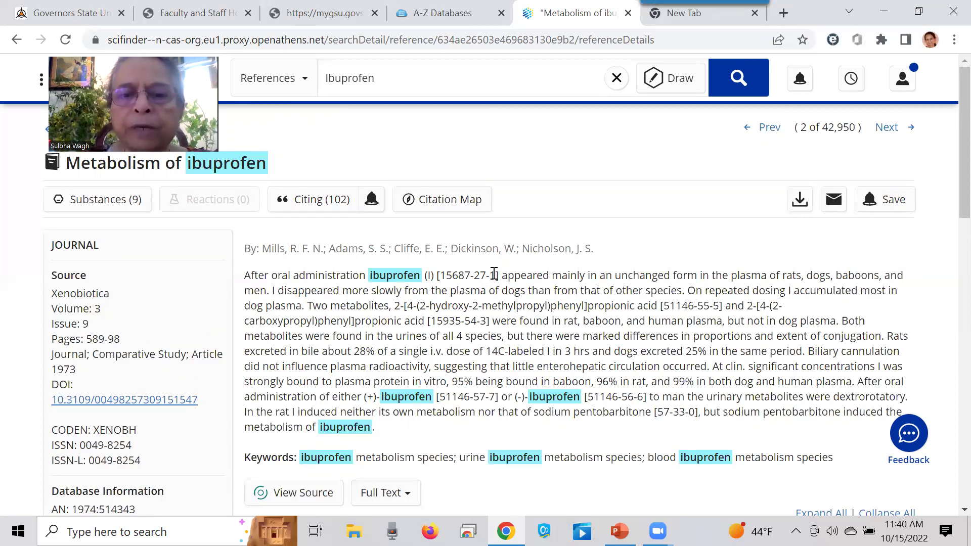
Copy ibuprofen's CAS Registry Number 15687-27-1 from the first line of the abstract.
drag(496, 277, 456, 263)
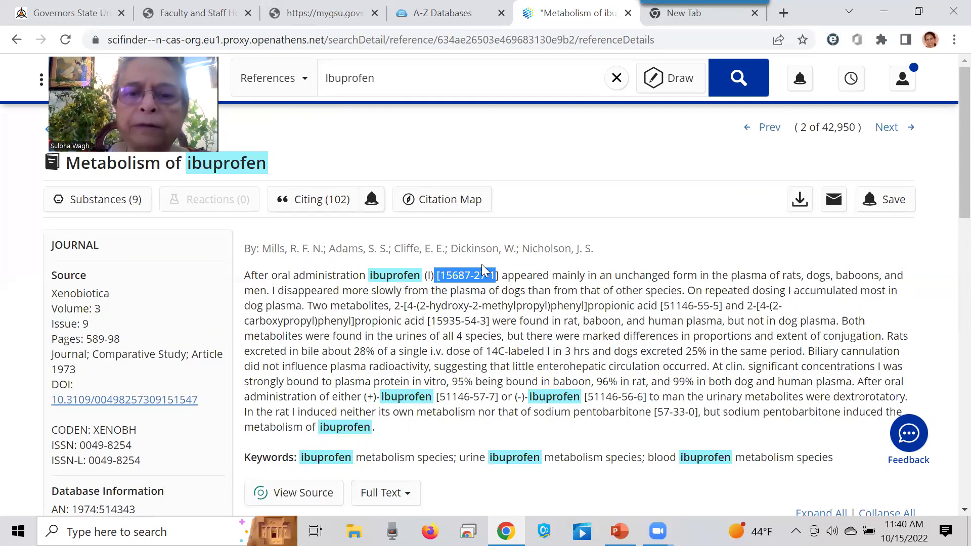
right_click(468, 275)
click(514, 289)
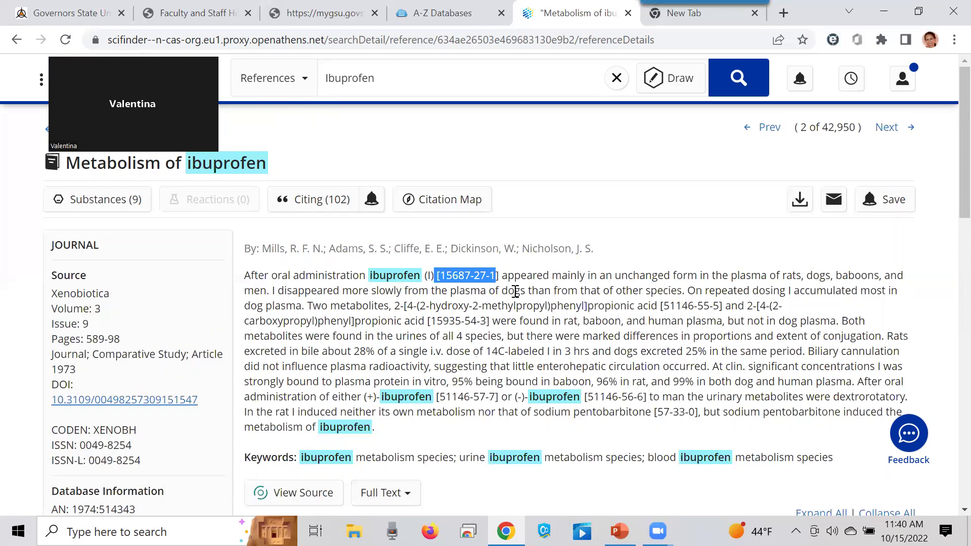
Examine the chemical structures in the reference's Substances section and collapse that section.
scroll(515, 291, down, 3)
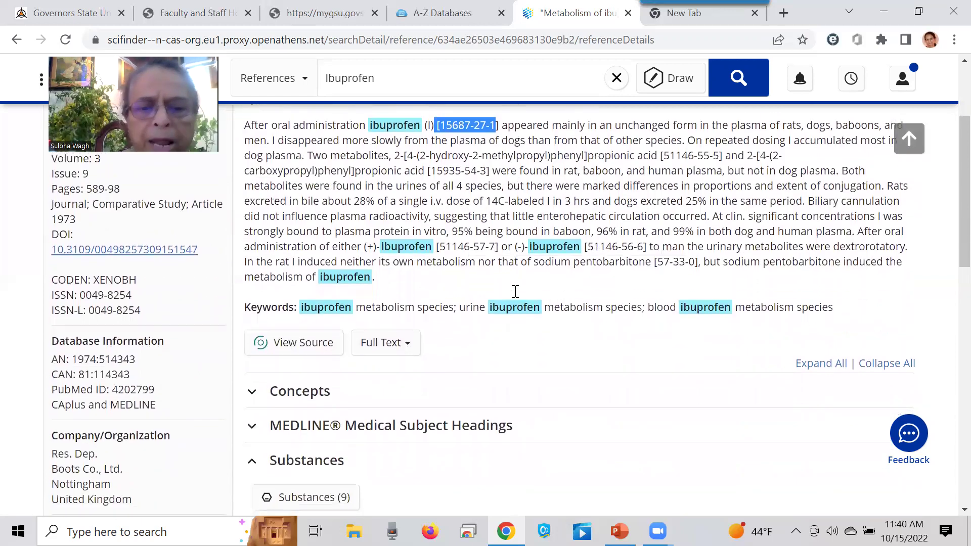
scroll(515, 291, down, 4)
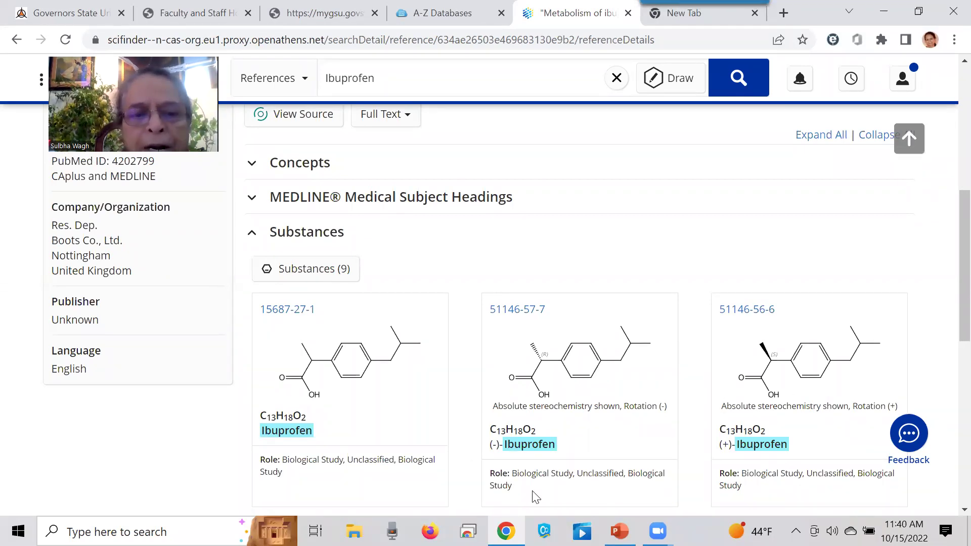
scroll(886, 287, down, 1)
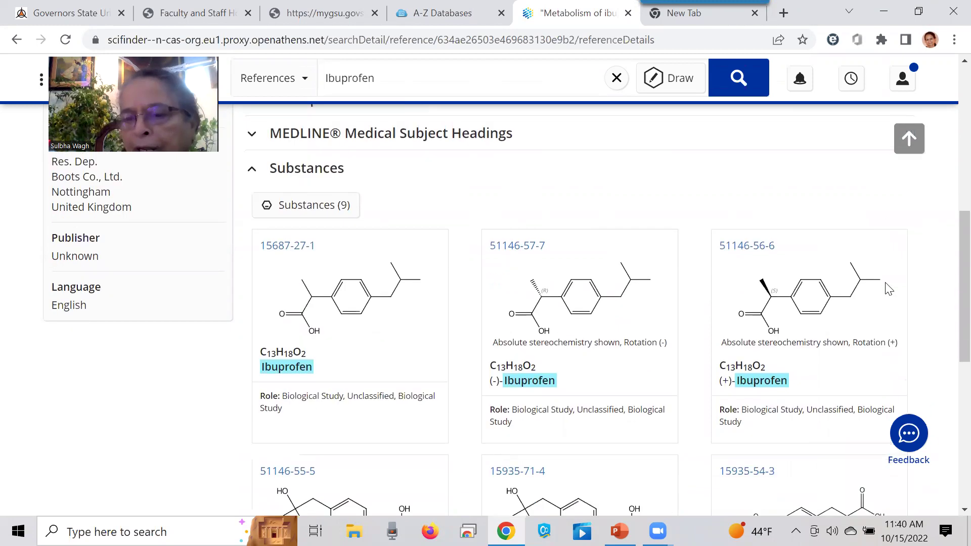
scroll(888, 288, down, 1)
scroll(888, 288, up, 1)
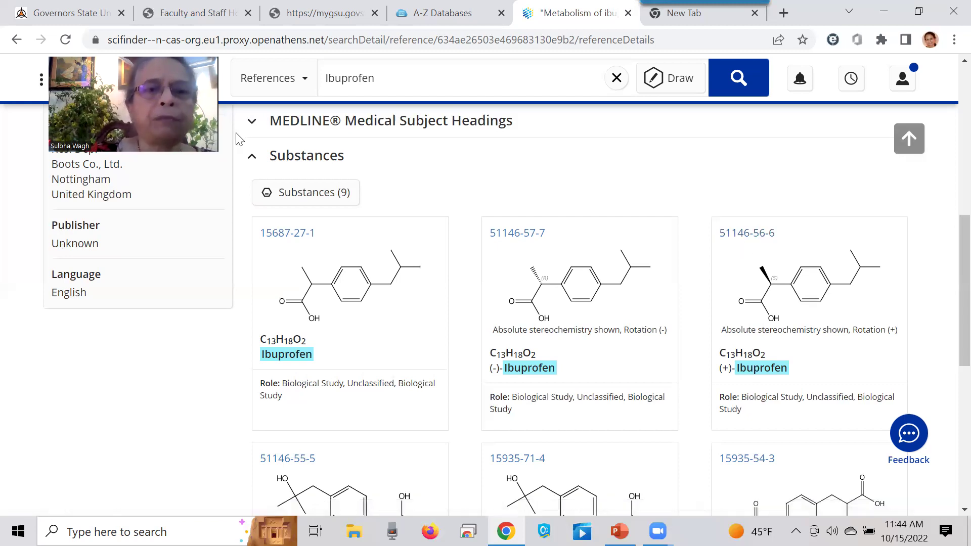
click(449, 166)
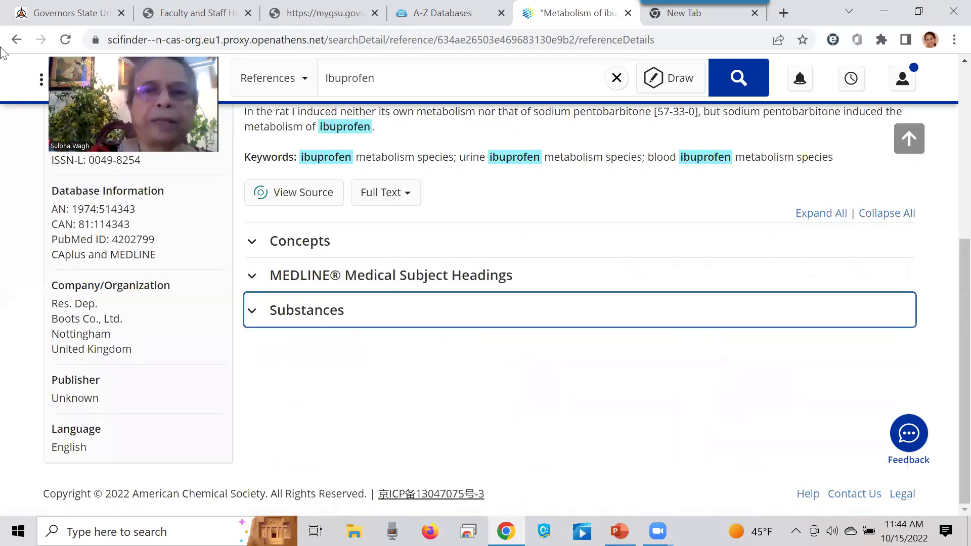
Search Google for Chemspider in a new browser tab, open the ChemSpider website and dismiss its cookie notice.
click(785, 14)
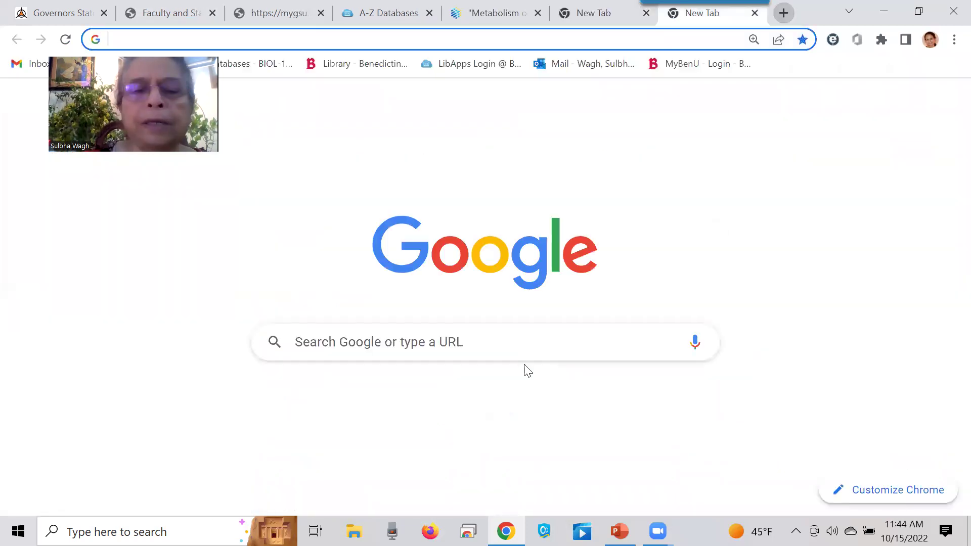
click(333, 348)
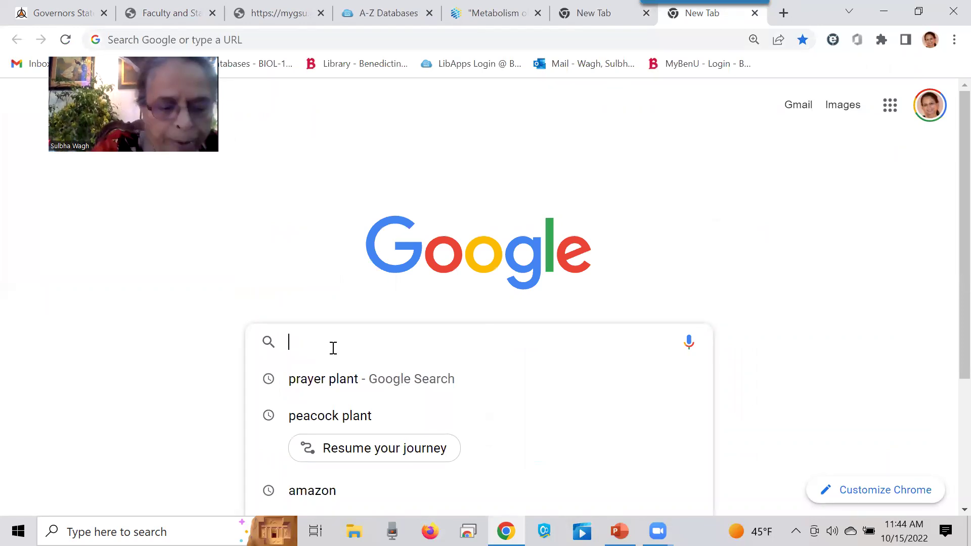
text(Chem)
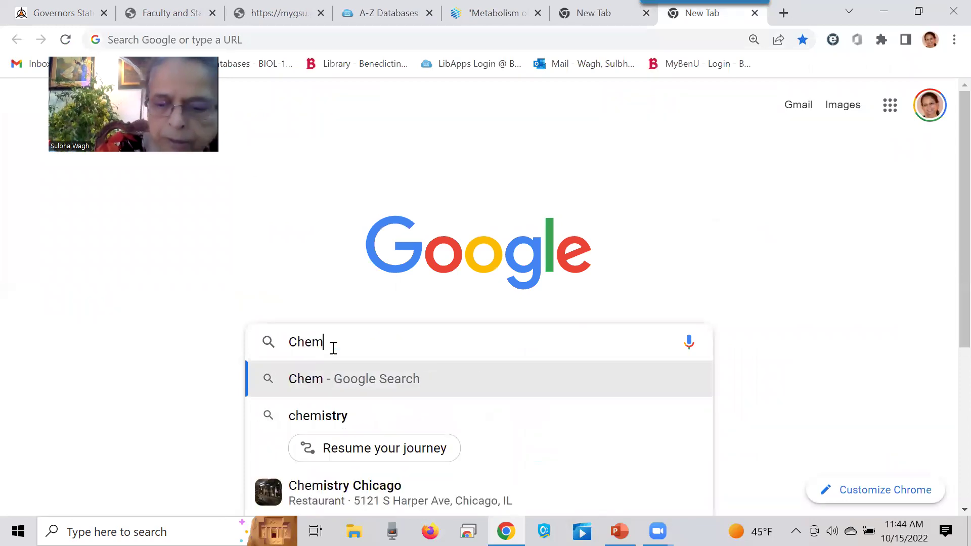
text(spider)
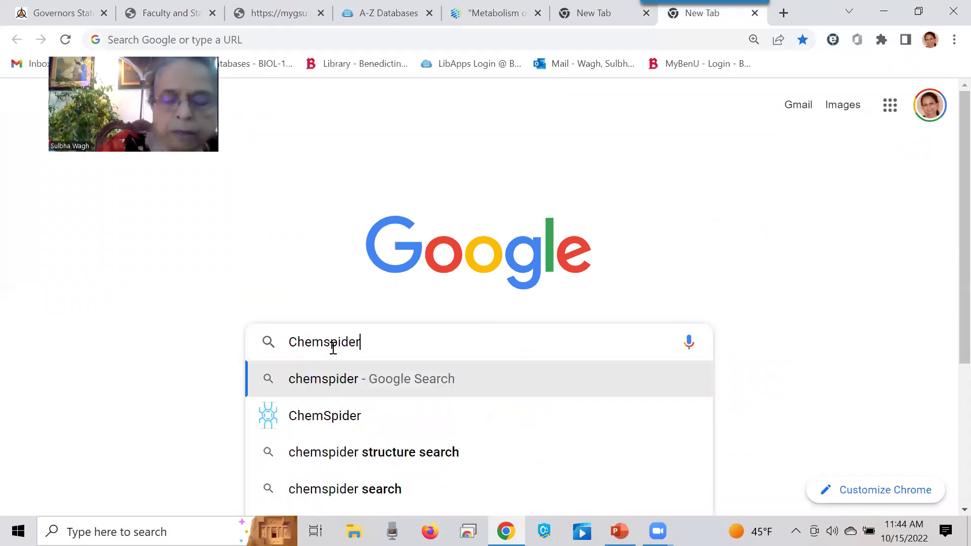
key(Return)
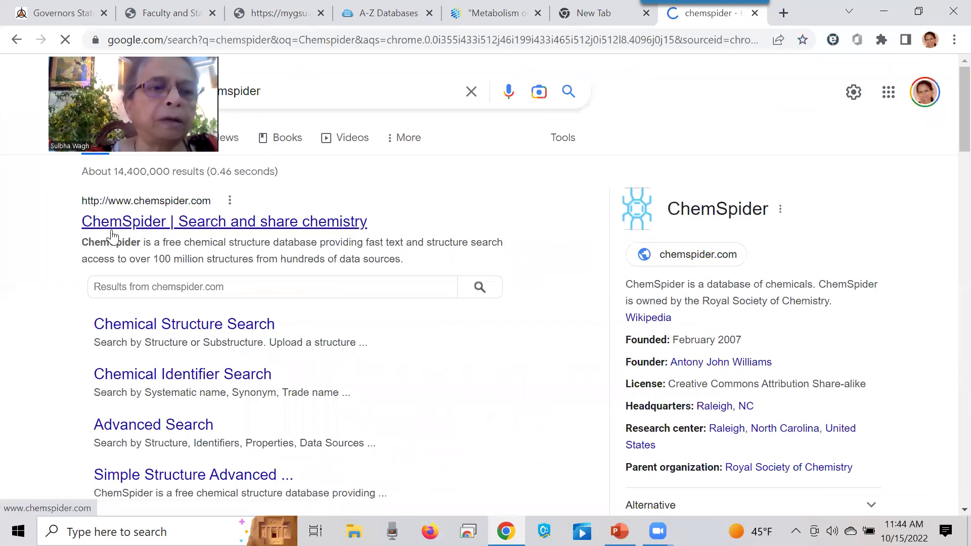
click(166, 229)
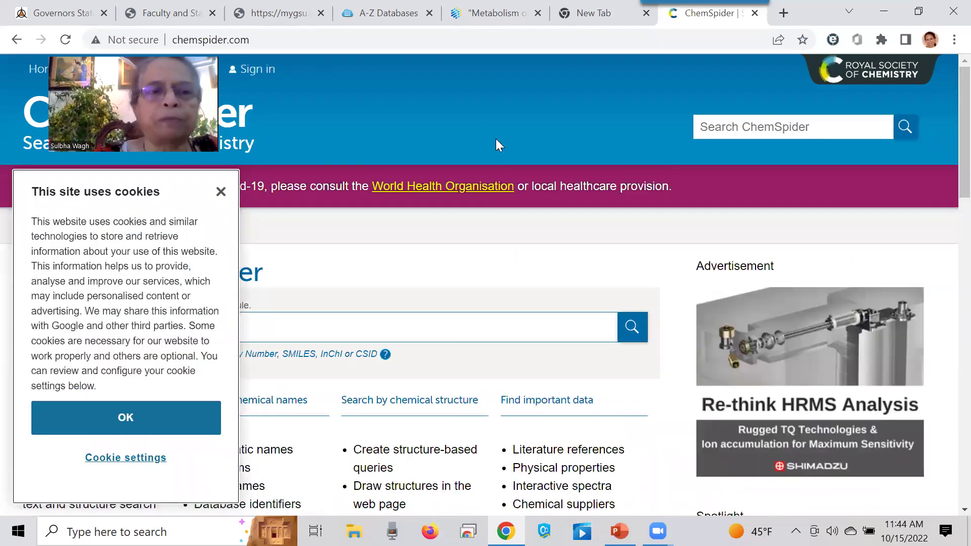
click(221, 192)
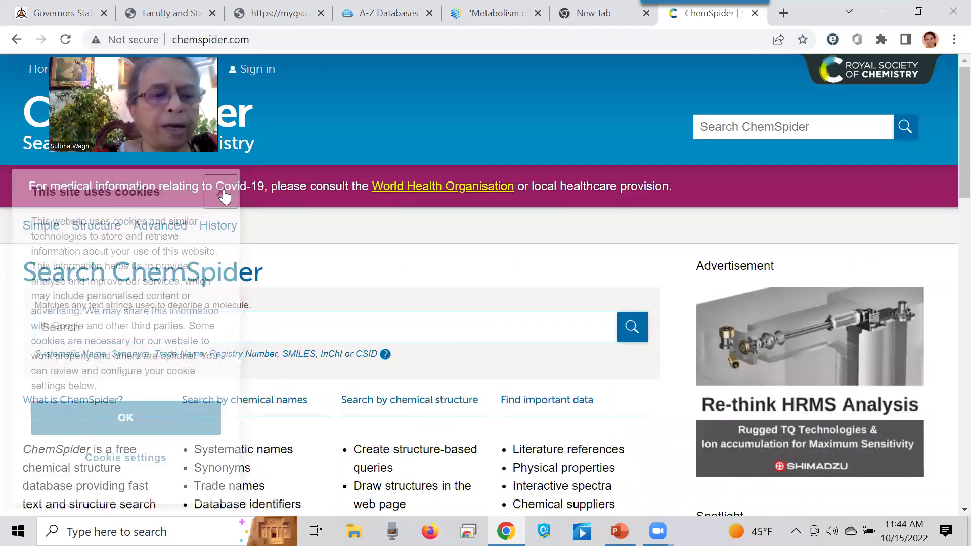
Search ChemSpider for Ibuprofen.
click(101, 335)
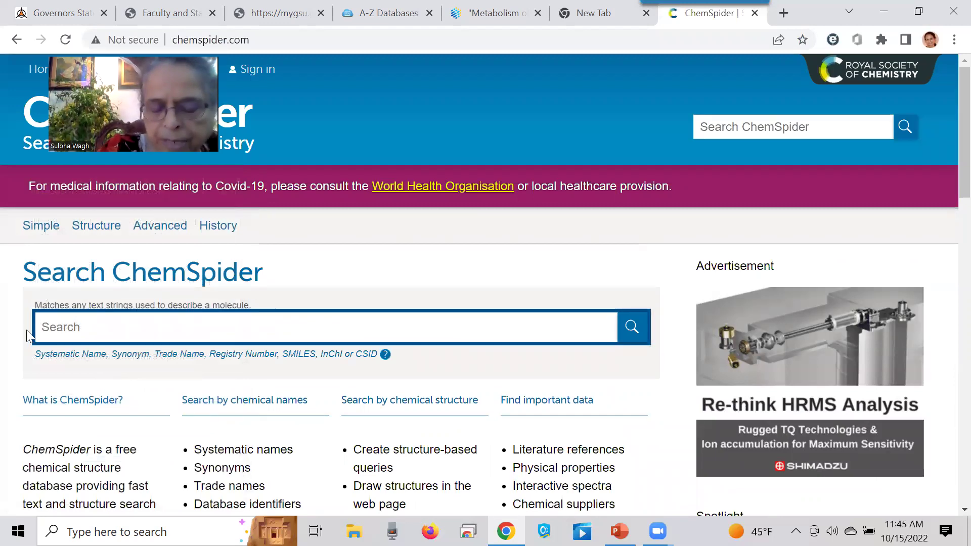
text(lbupr)
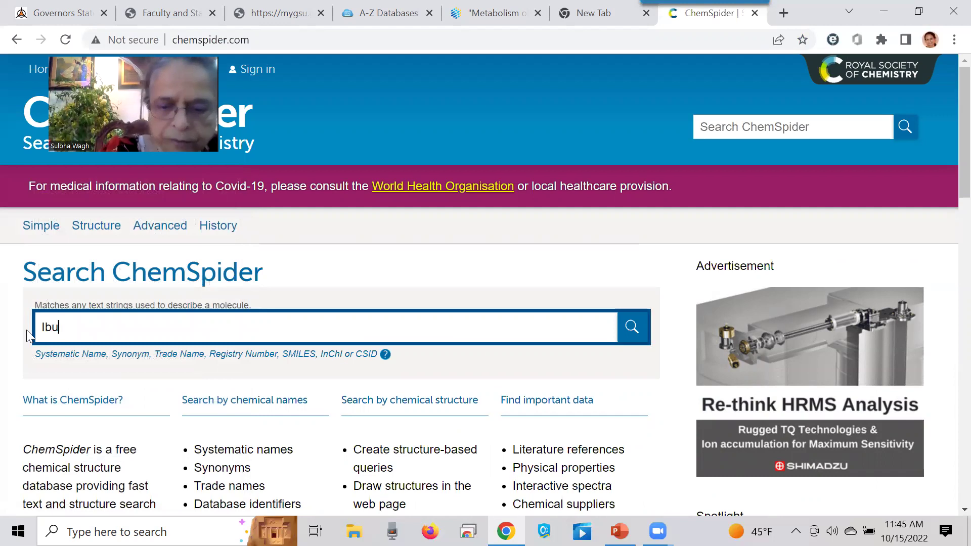
text(ofen)
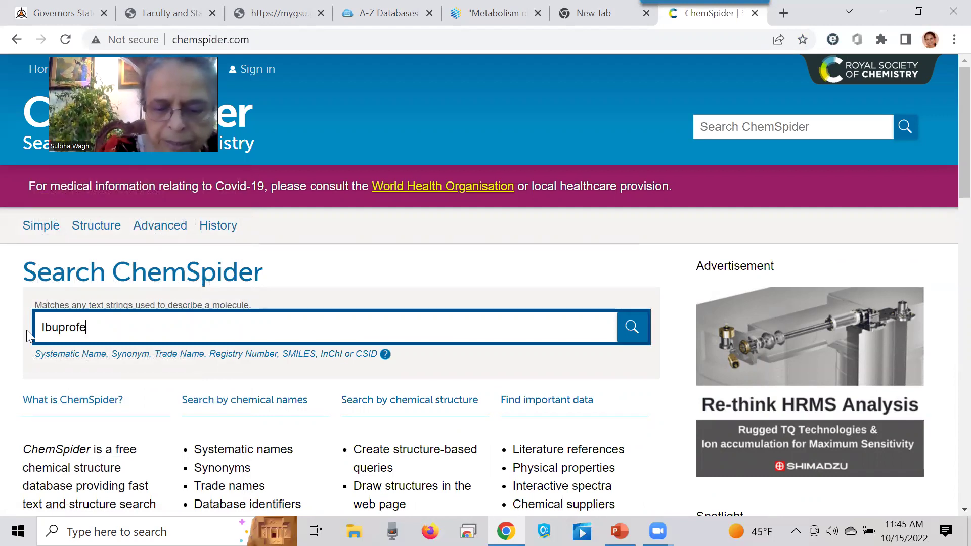
click(643, 335)
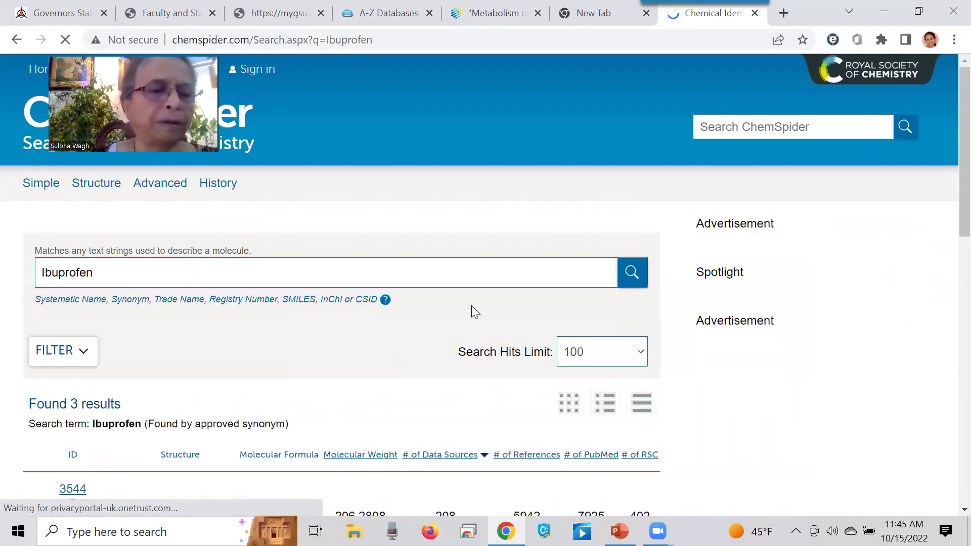
Review the ibuprofen search results and open the record with ChemSpider ID 3544.
scroll(471, 305, down, 5)
scroll(471, 312, up, 5)
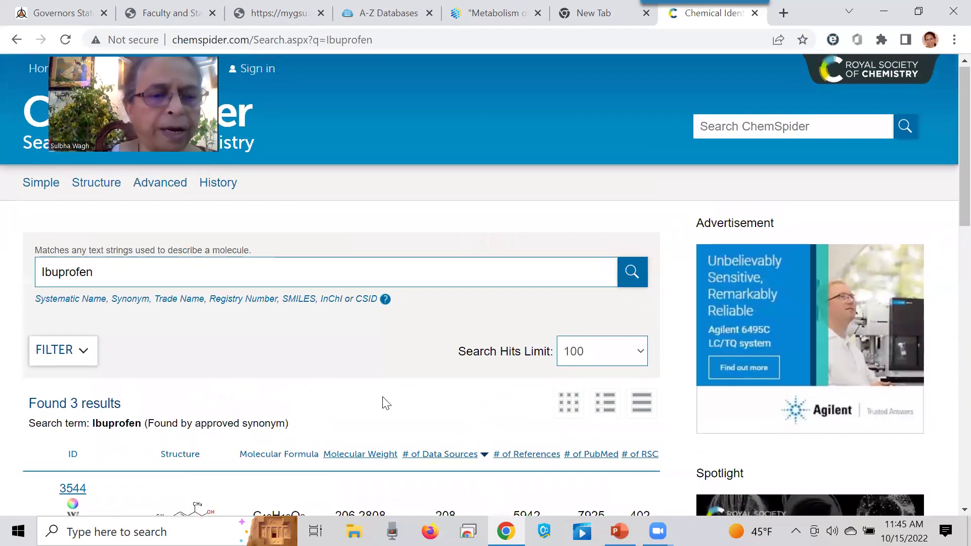
scroll(348, 403, down, 4)
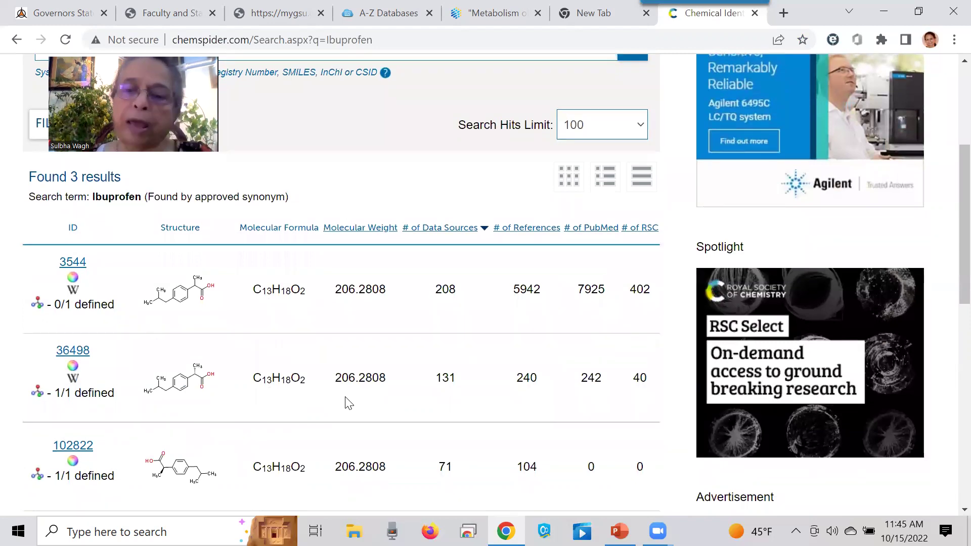
scroll(348, 403, down, 6)
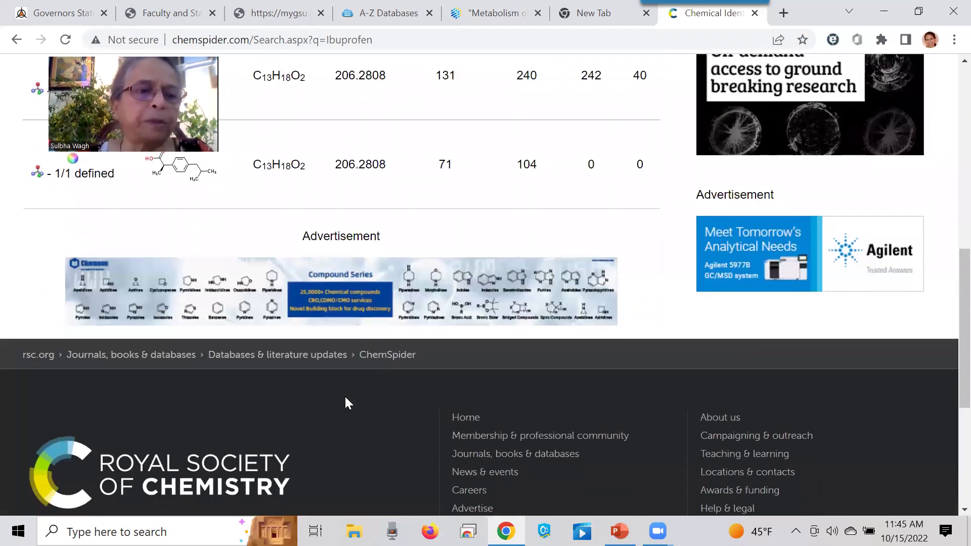
scroll(348, 403, up, 4)
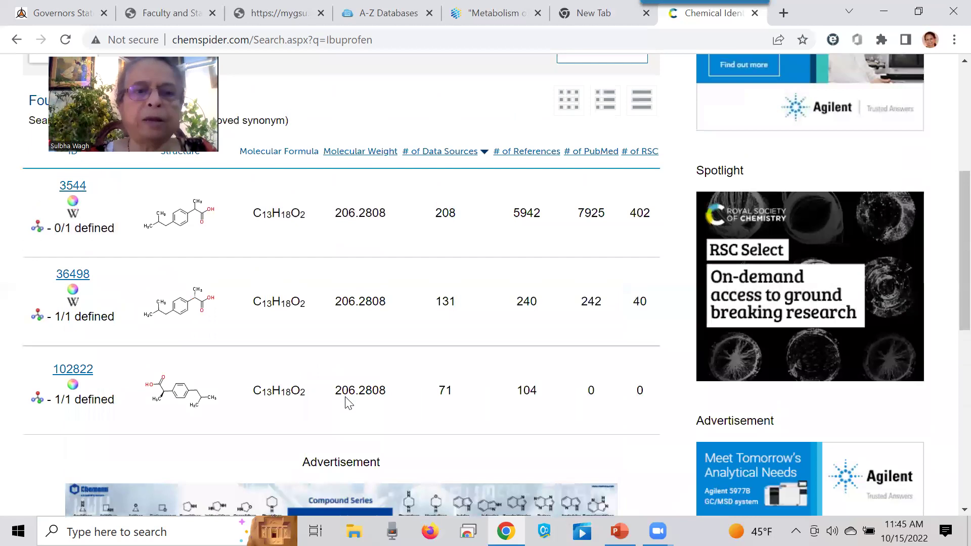
scroll(346, 400, up, 5)
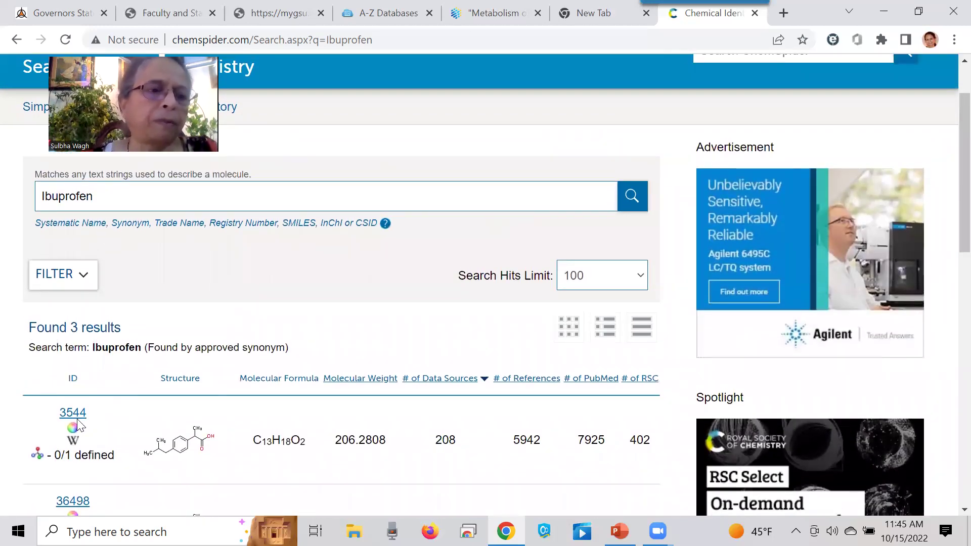
click(73, 412)
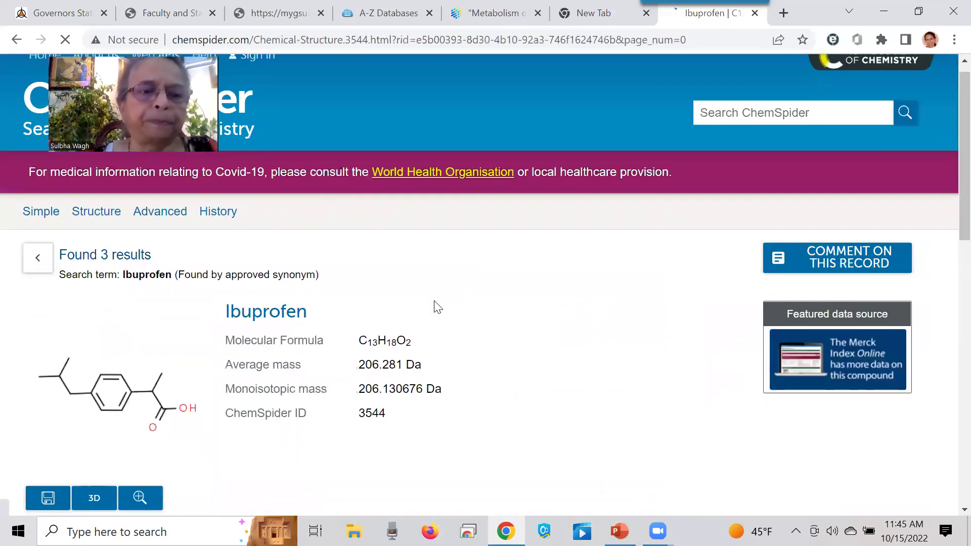
Switch the ibuprofen record's structure image to the 3D model and inspect its atoms.
scroll(437, 307, down, 3)
scroll(583, 141, up, 3)
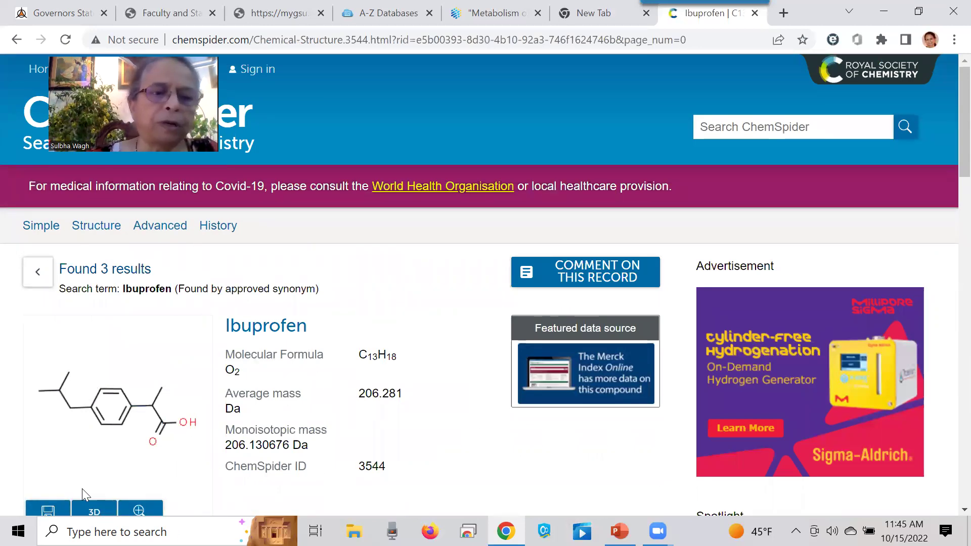
scroll(424, 407, down, 1)
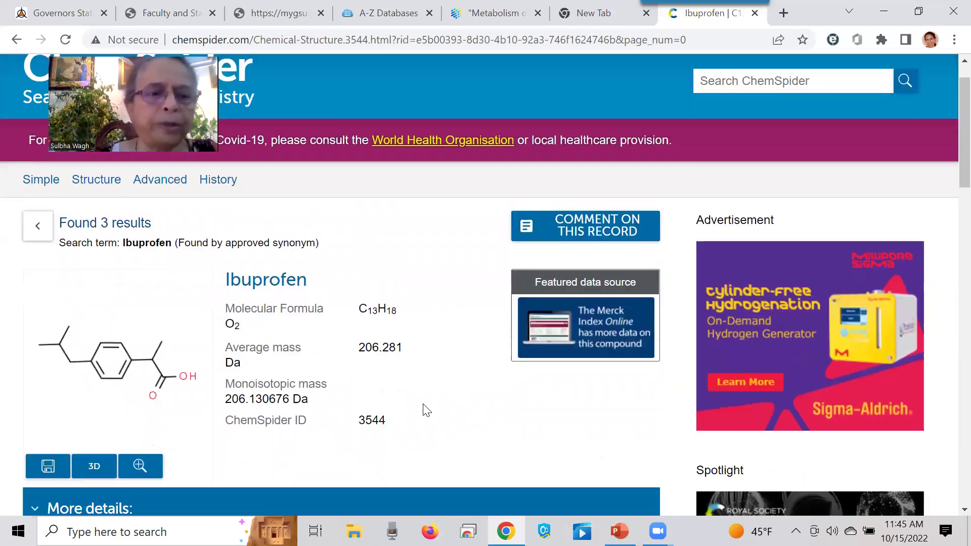
scroll(425, 407, down, 4)
click(111, 297)
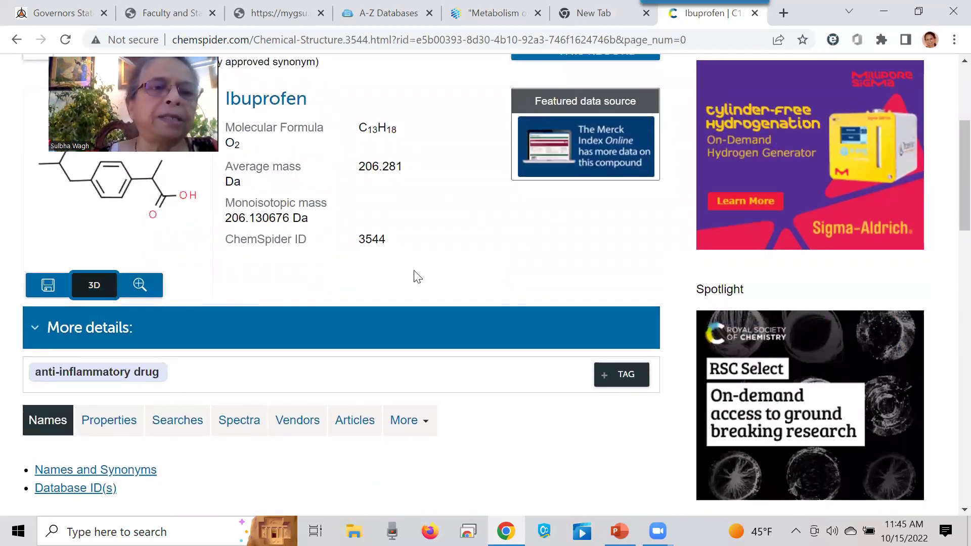
scroll(128, 372, up, 1)
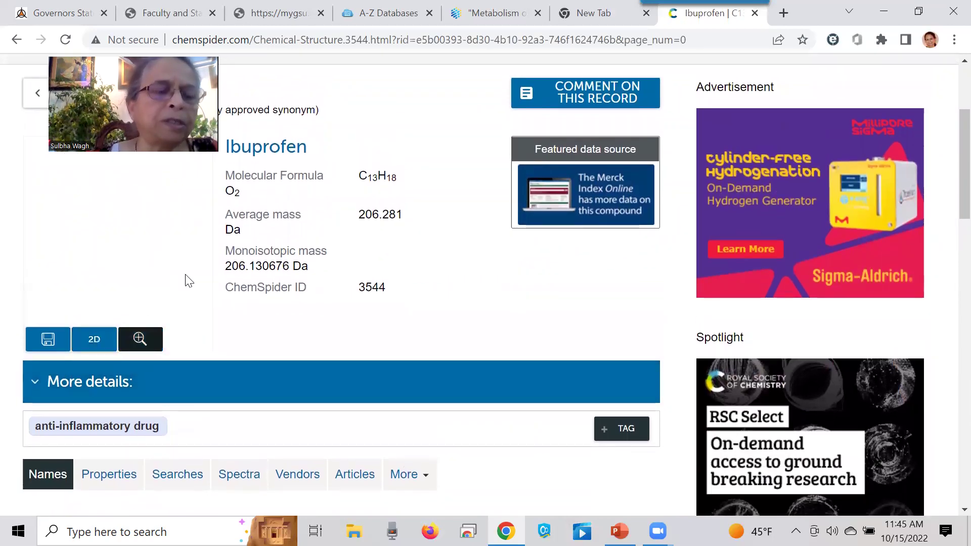
scroll(384, 286, up, 3)
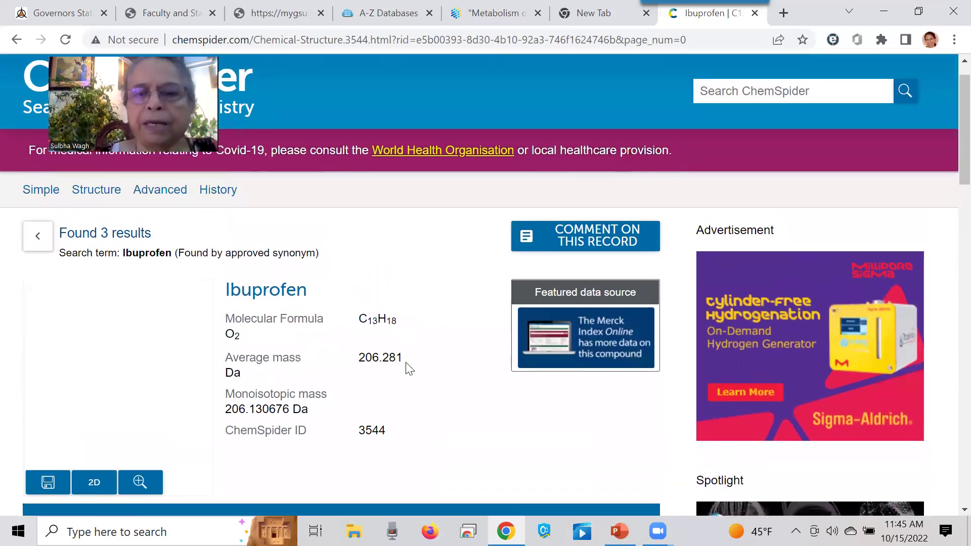
scroll(471, 364, down, 3)
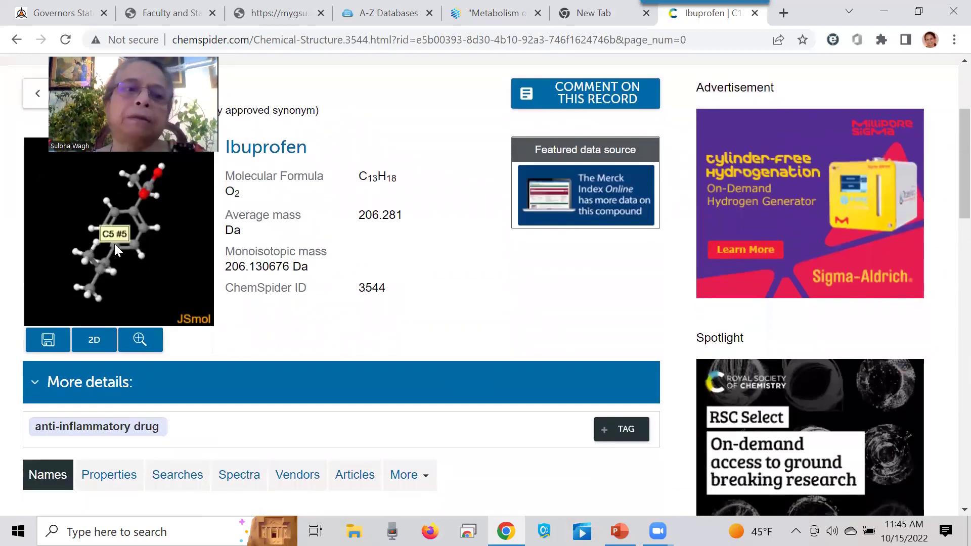
mouse_move(114, 244)
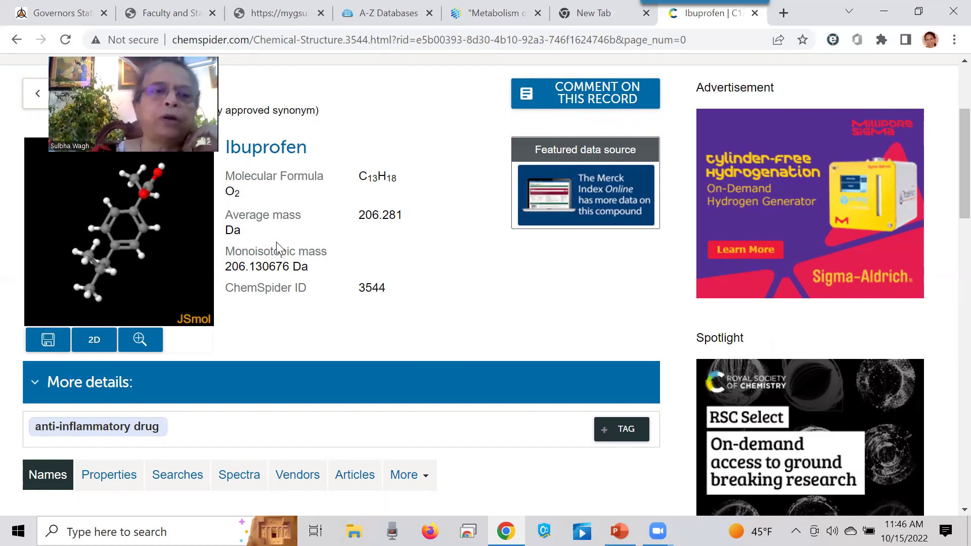
Rotate the 3D ibuprofen molecule to examine it from several angles.
drag(162, 286, 47, 289)
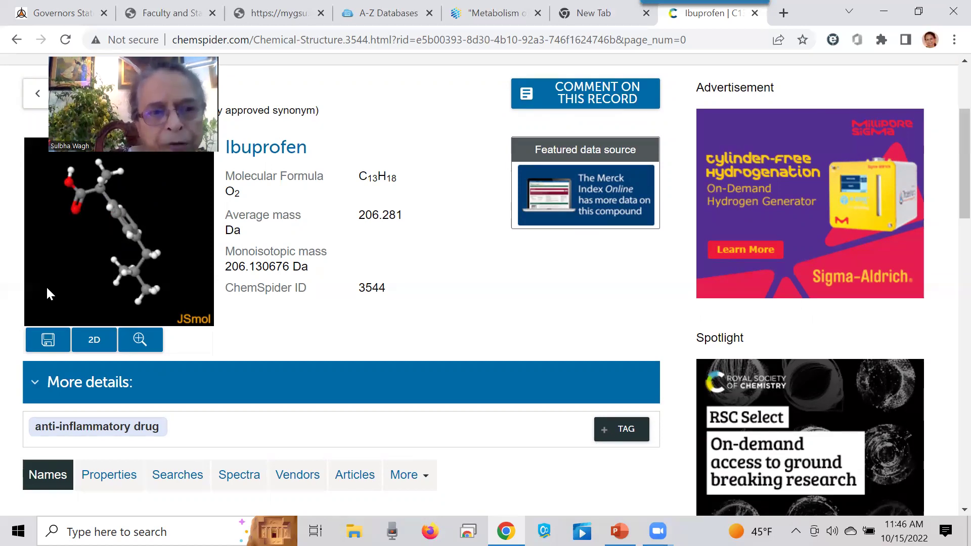
drag(45, 285, 38, 256)
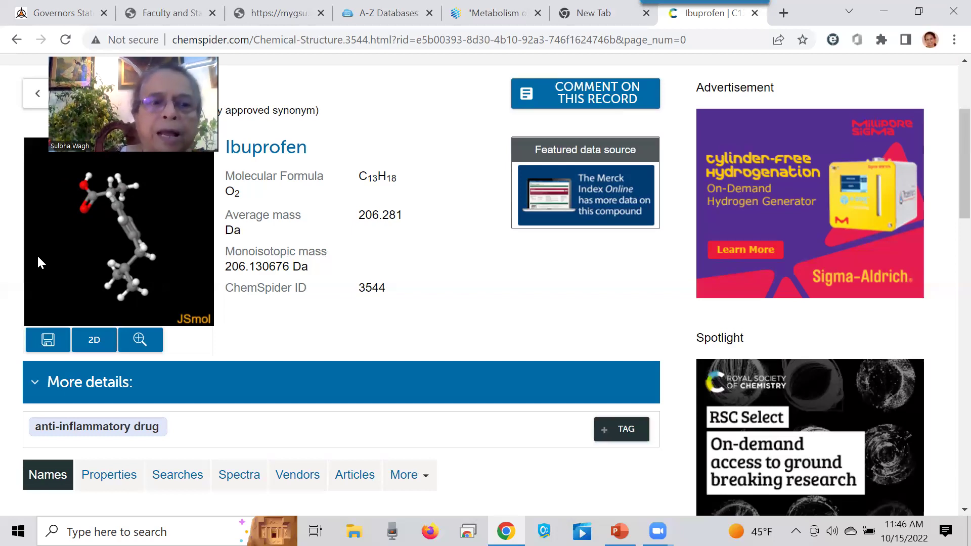
drag(171, 289, 52, 243)
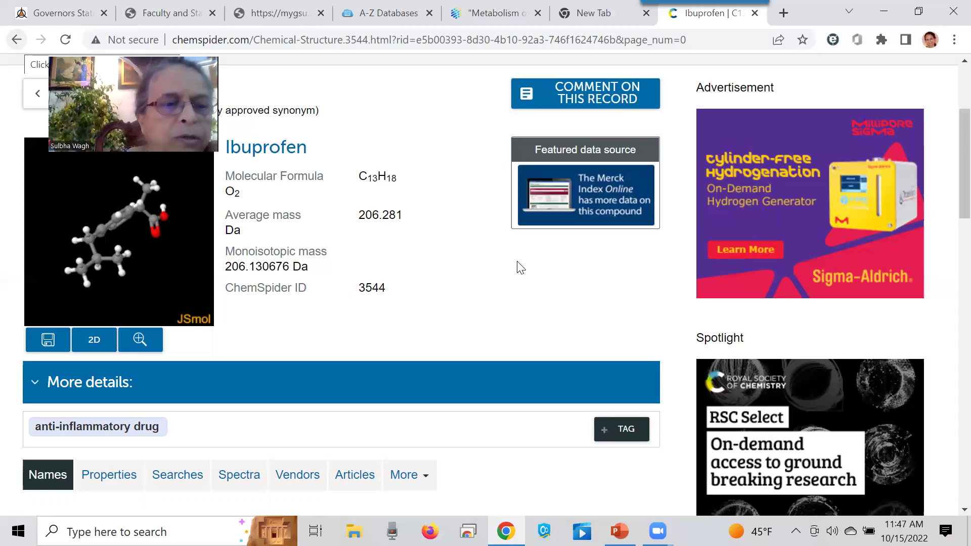
Open the Spectra section of the ibuprofen record and expand the 2D NMR 1H-13C Direct correlation entry.
scroll(516, 267, down, 4)
scroll(521, 267, down, 1)
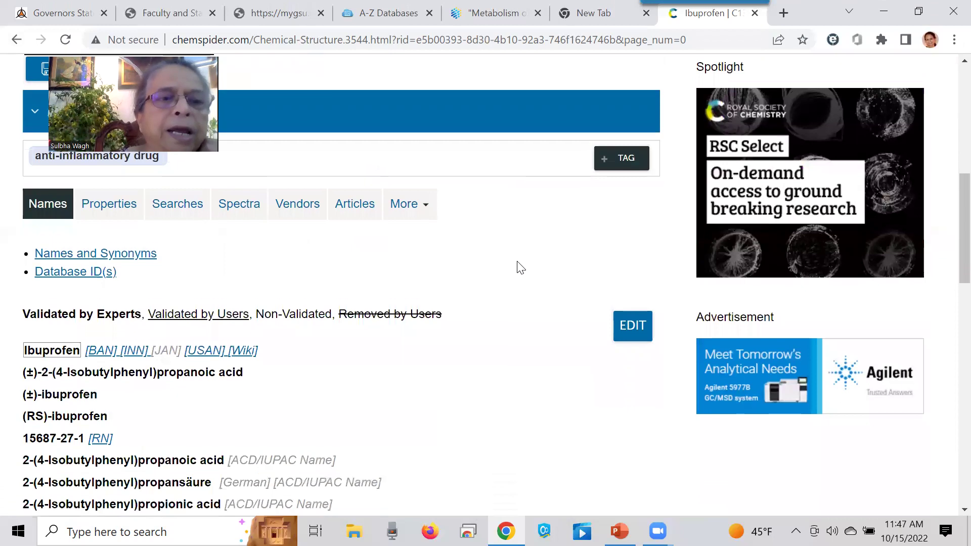
scroll(231, 250, down, 1)
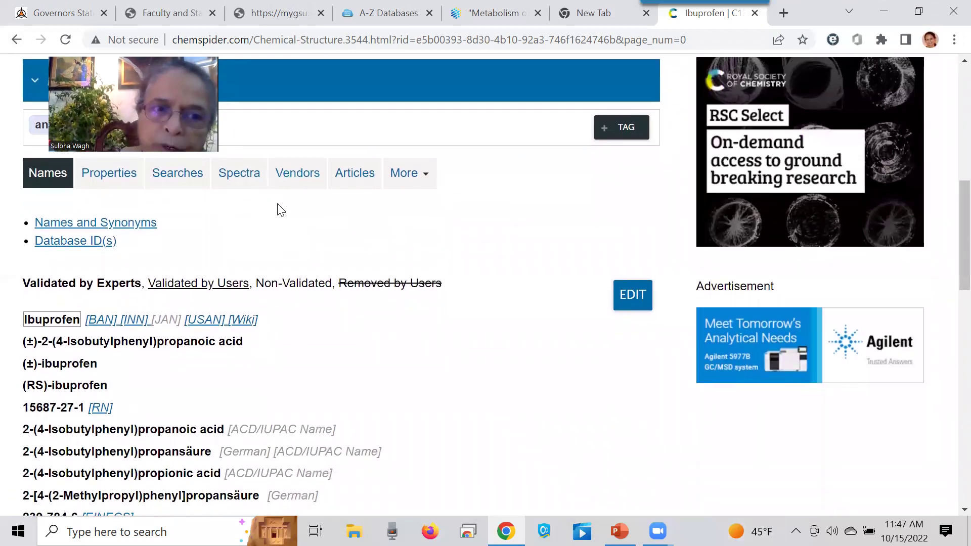
click(231, 183)
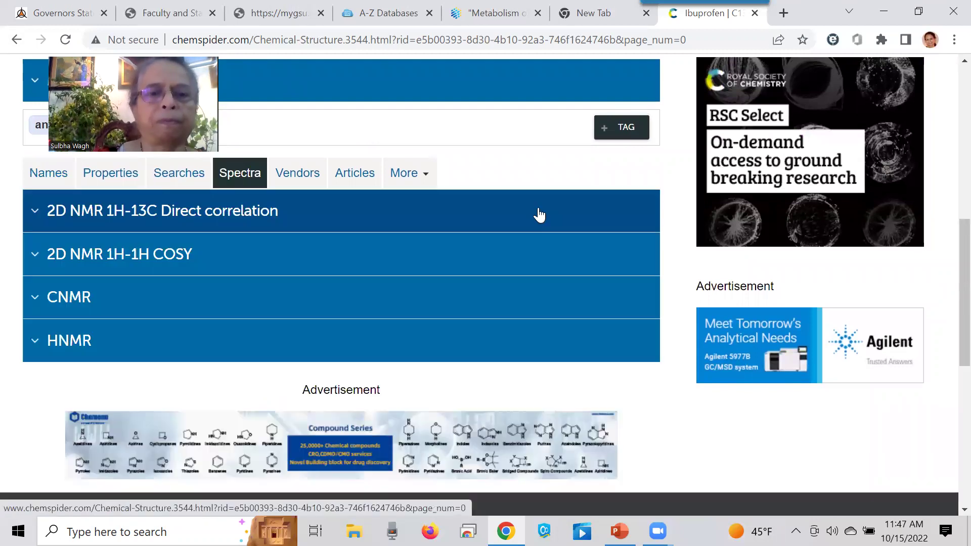
scroll(519, 214, down, 3)
scroll(517, 214, up, 5)
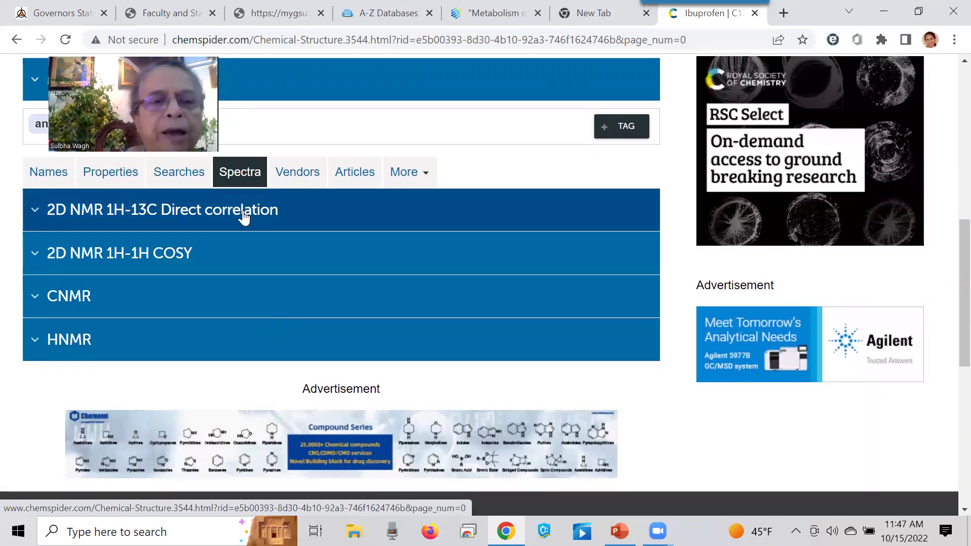
click(243, 215)
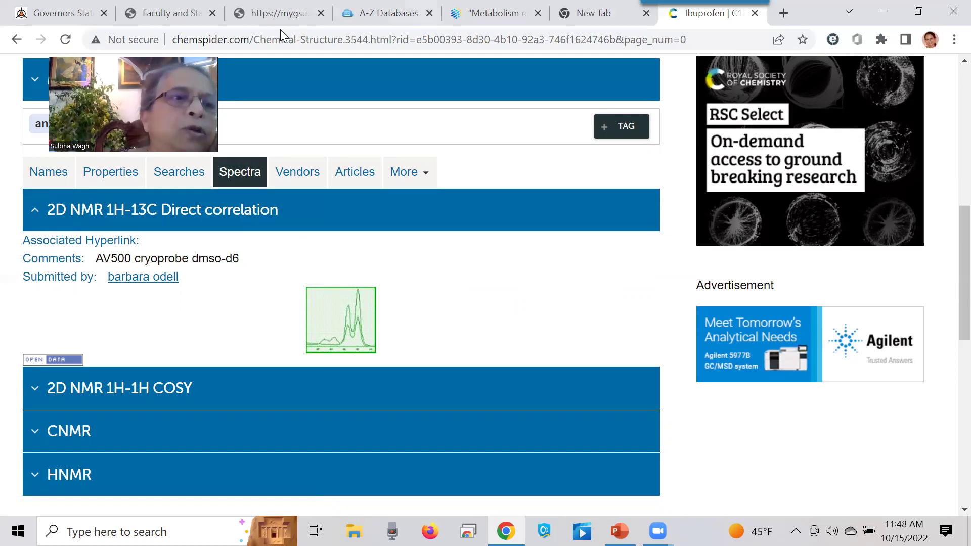
Go back from the ibuprofen record through the ChemSpider pages to the Google results for ChemSpider.
click(14, 43)
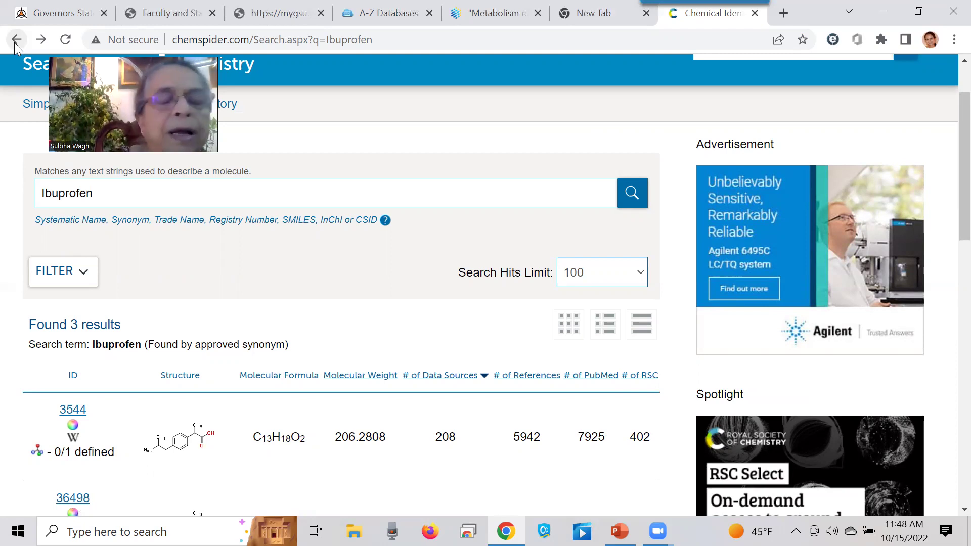
click(15, 42)
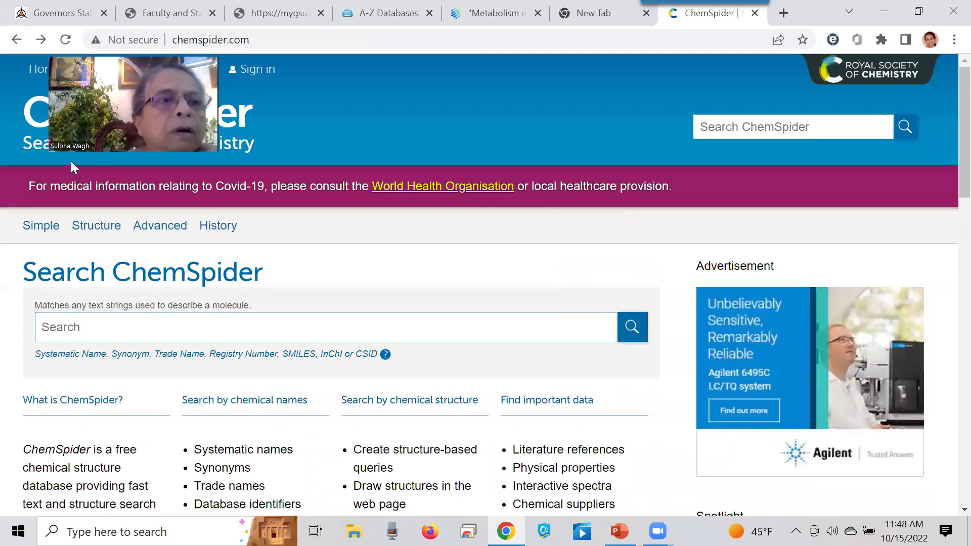
click(6, 43)
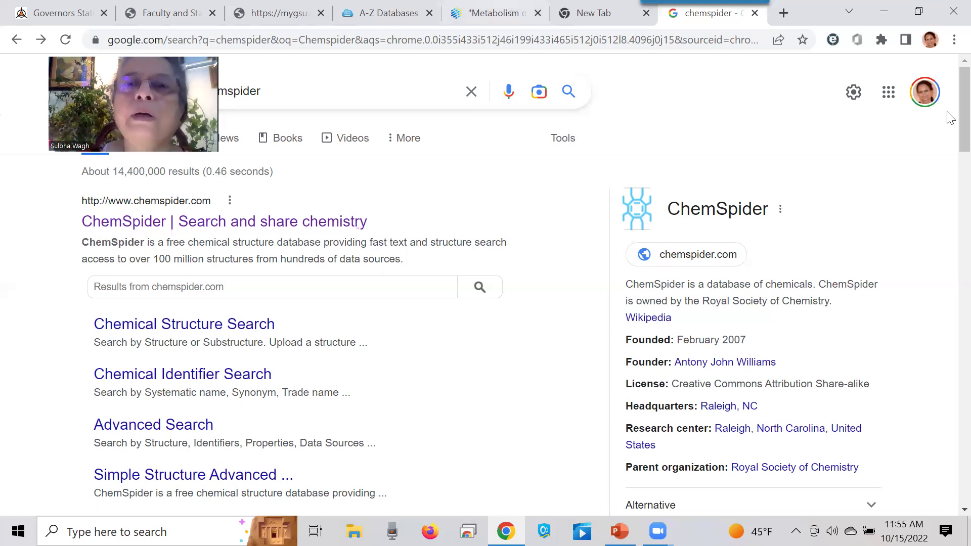
Switch to the SciFinder reference "Metabolism of ibuprofen" and review its abstract, source details and section headings.
click(494, 19)
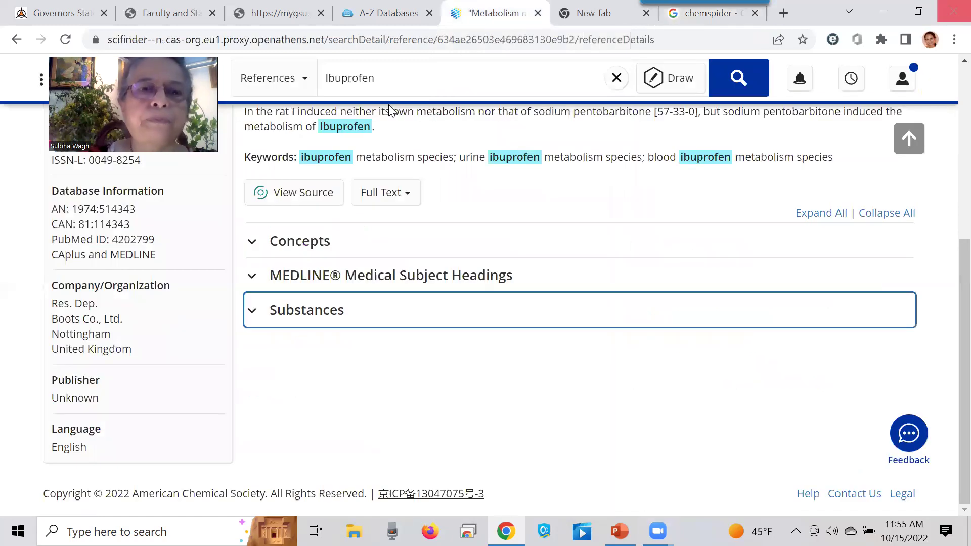
scroll(735, 194, up, 4)
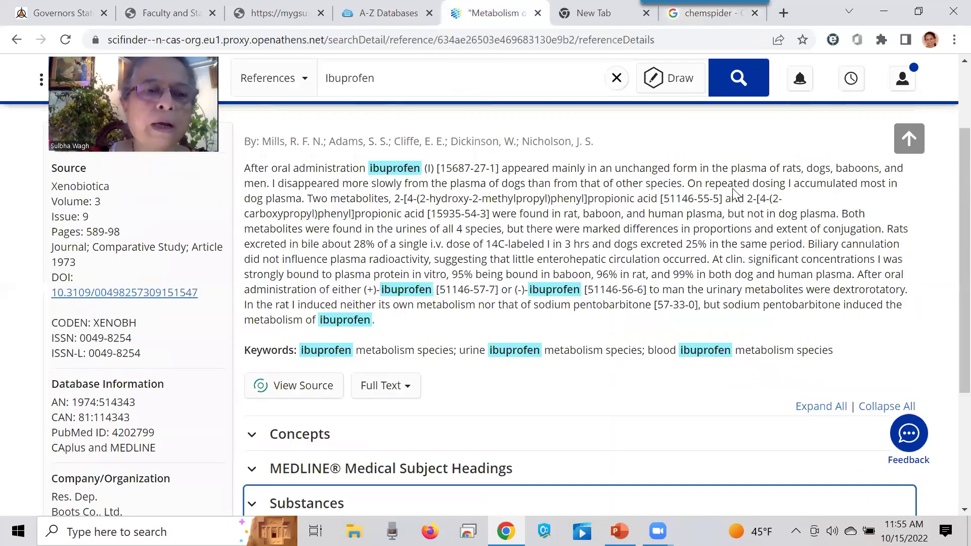
scroll(735, 194, up, 2)
scroll(736, 194, down, 6)
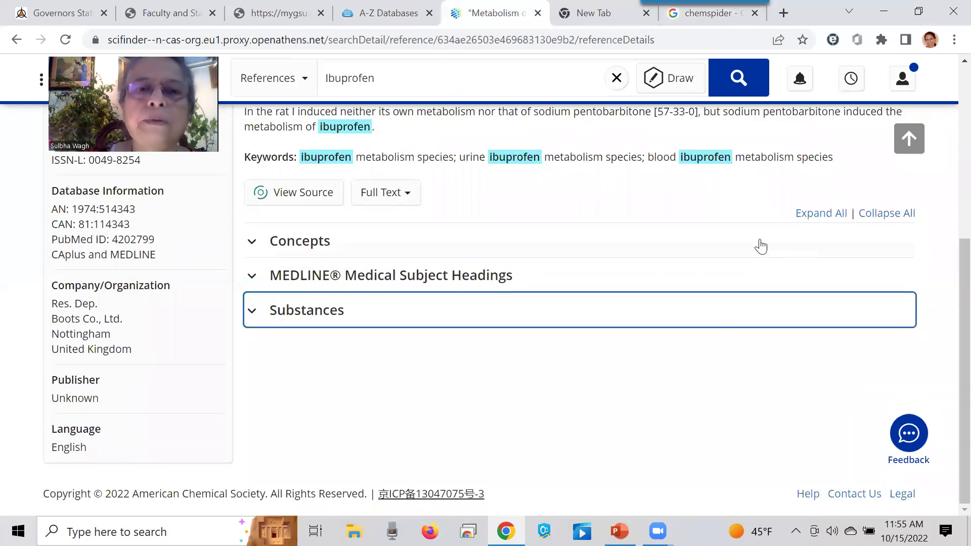
scroll(788, 220, up, 1)
scroll(559, 130, up, 5)
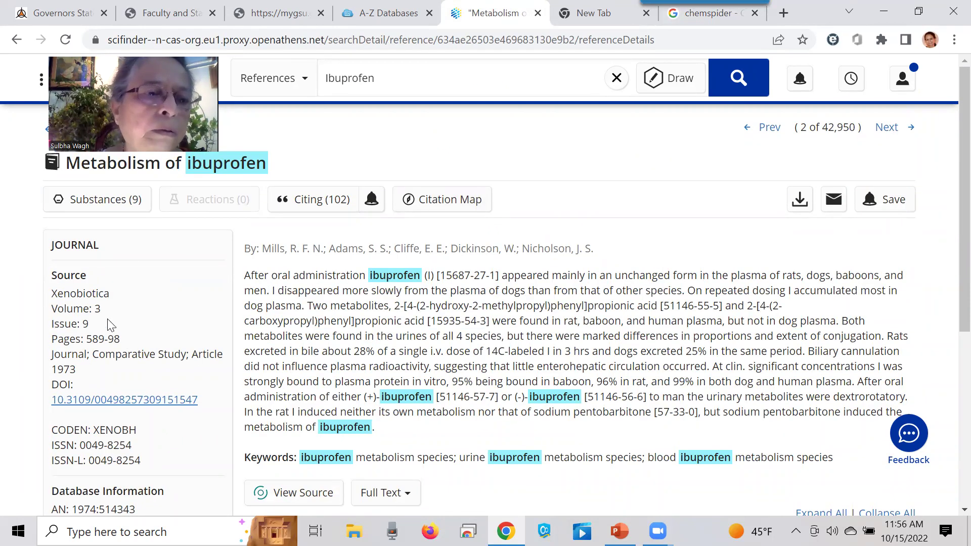
Go back to the References results for "Ibuprofen" and browse the listed articles.
click(17, 39)
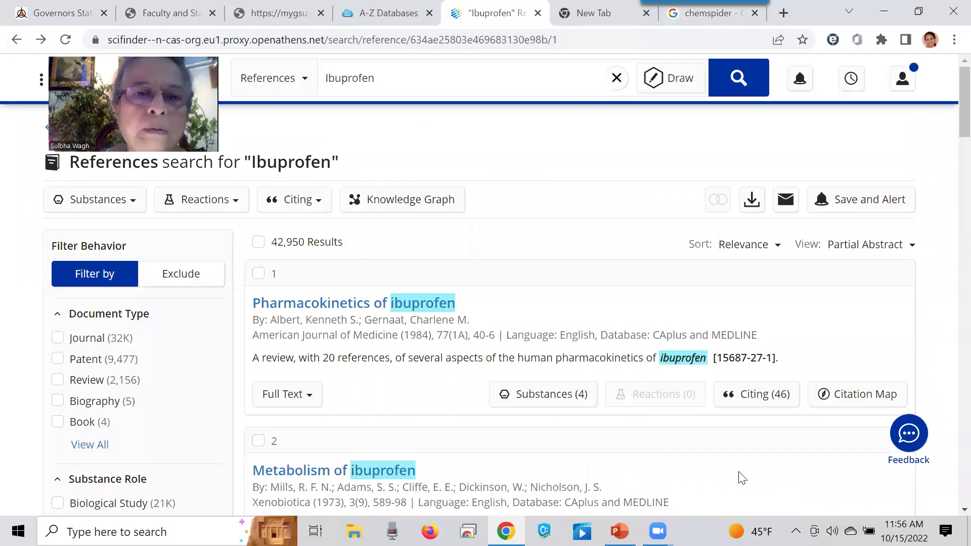
scroll(733, 475, down, 10)
scroll(768, 375, down, 20)
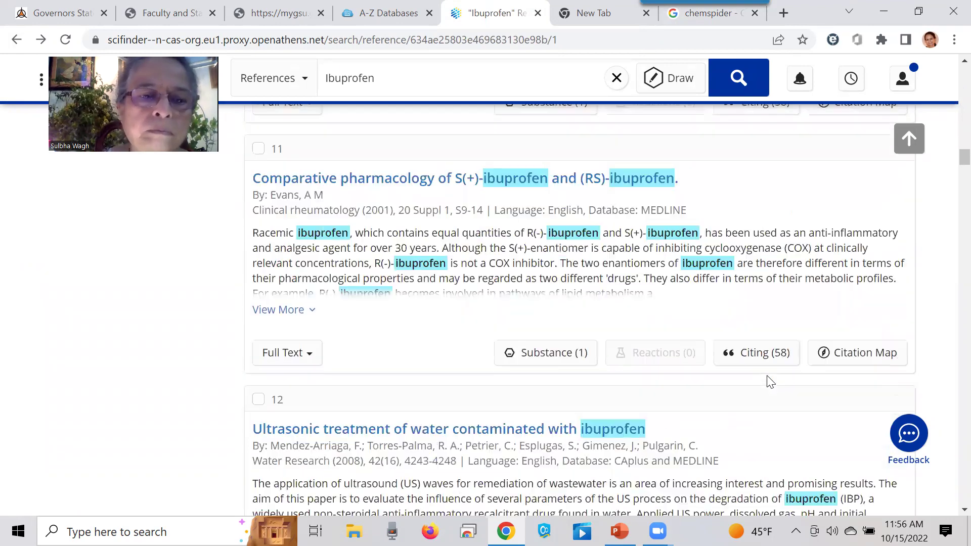
scroll(767, 380, up, 20)
scroll(770, 382, up, 6)
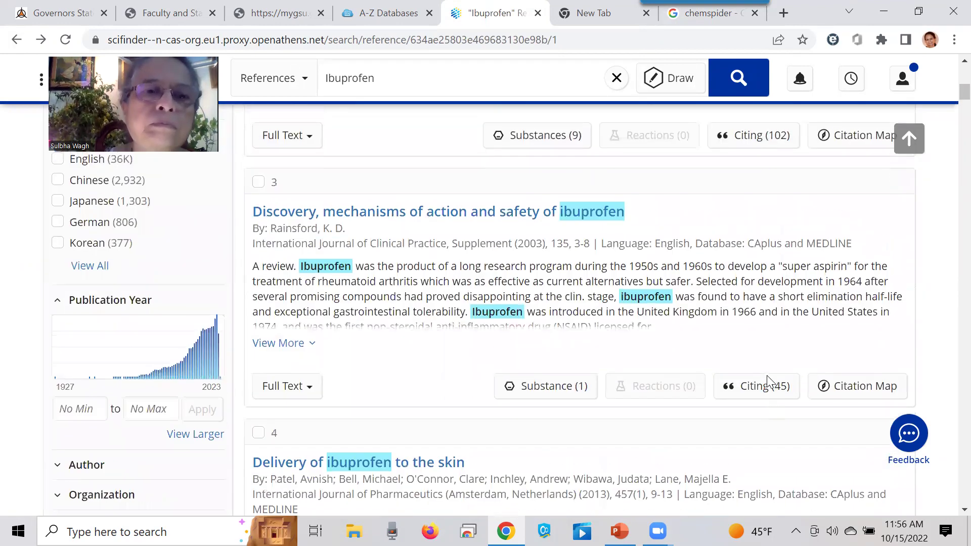
Open the reference "Discovery, mechanisms of action and safety of ibuprofen" and examine its abstract and Substances section.
click(467, 224)
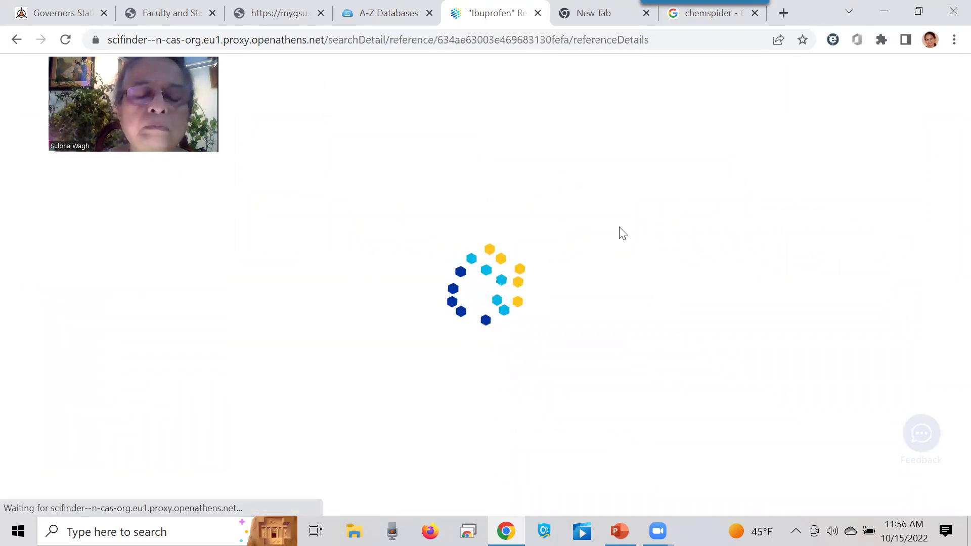
scroll(519, 298, down, 5)
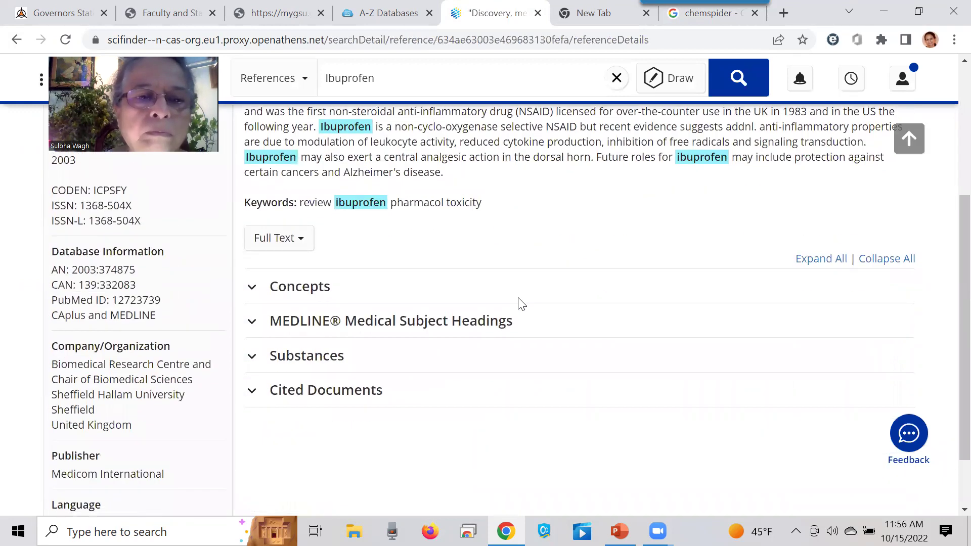
scroll(520, 304, down, 2)
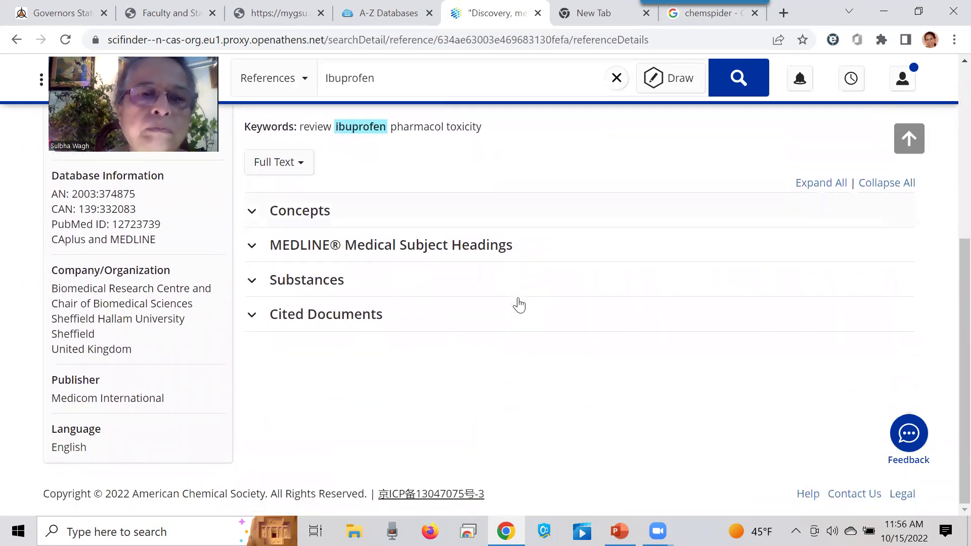
scroll(519, 304, up, 5)
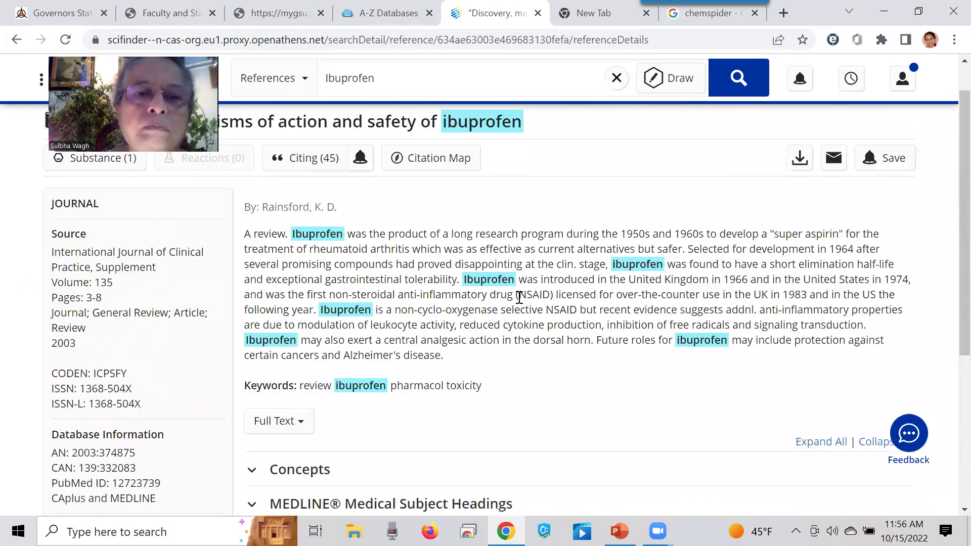
scroll(519, 298, up, 1)
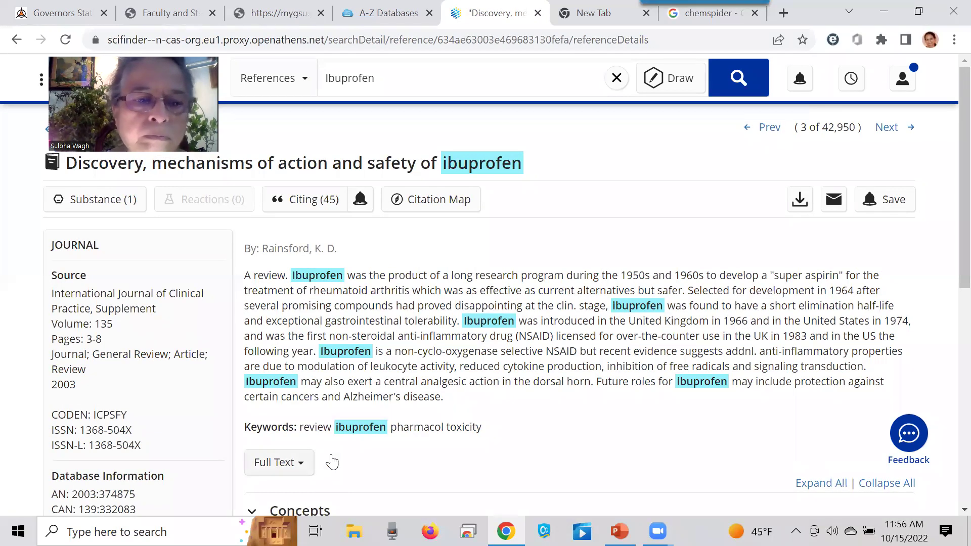
scroll(608, 344, down, 4)
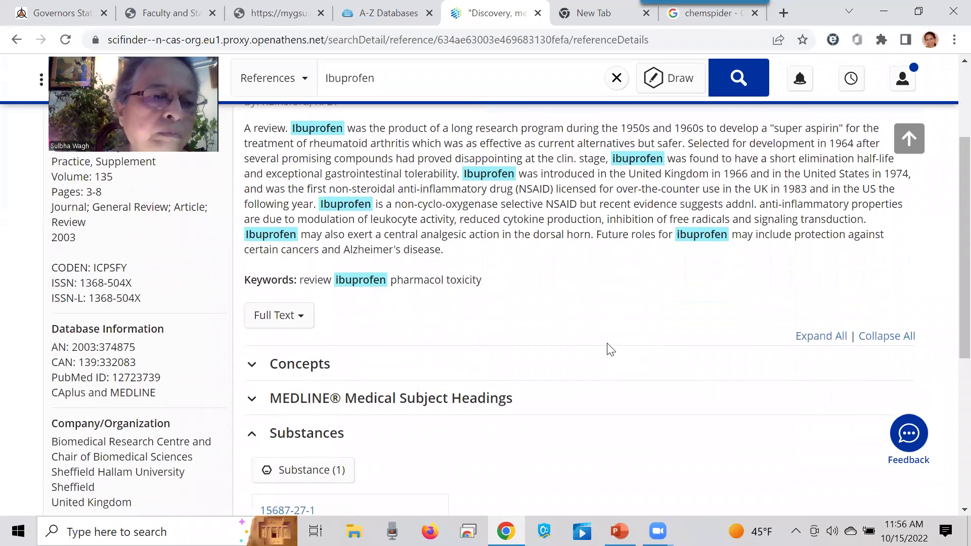
scroll(610, 348, down, 2)
scroll(609, 347, up, 7)
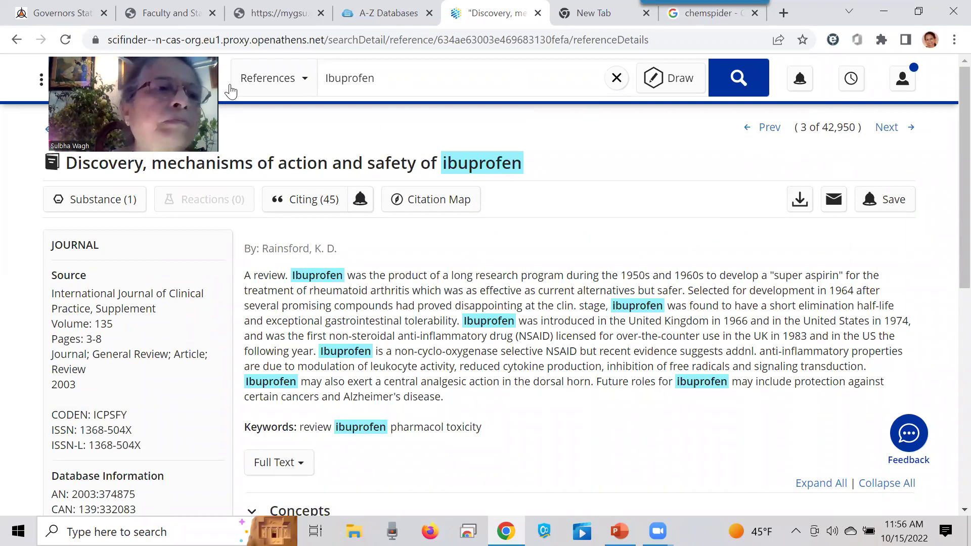
Return to the ibuprofen results and copy the CAS Registry Number 15687-27-1 from the "Metabolism of ibuprofen" abstract.
click(18, 41)
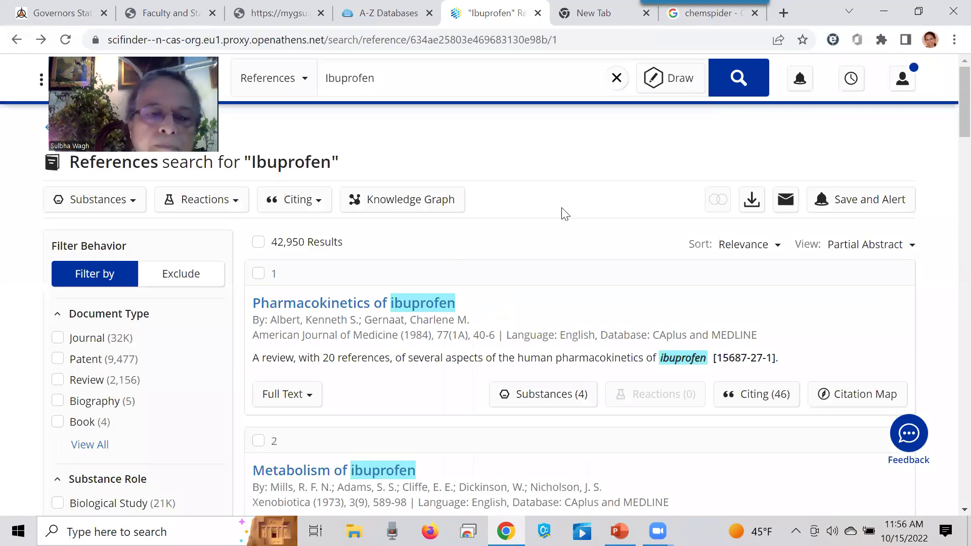
scroll(560, 213, down, 15)
scroll(561, 212, up, 9)
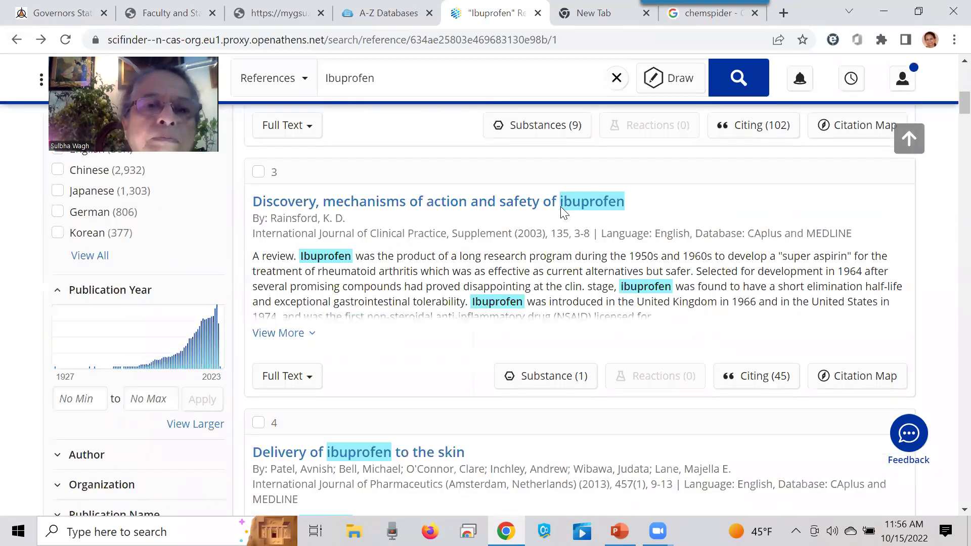
scroll(560, 206, up, 6)
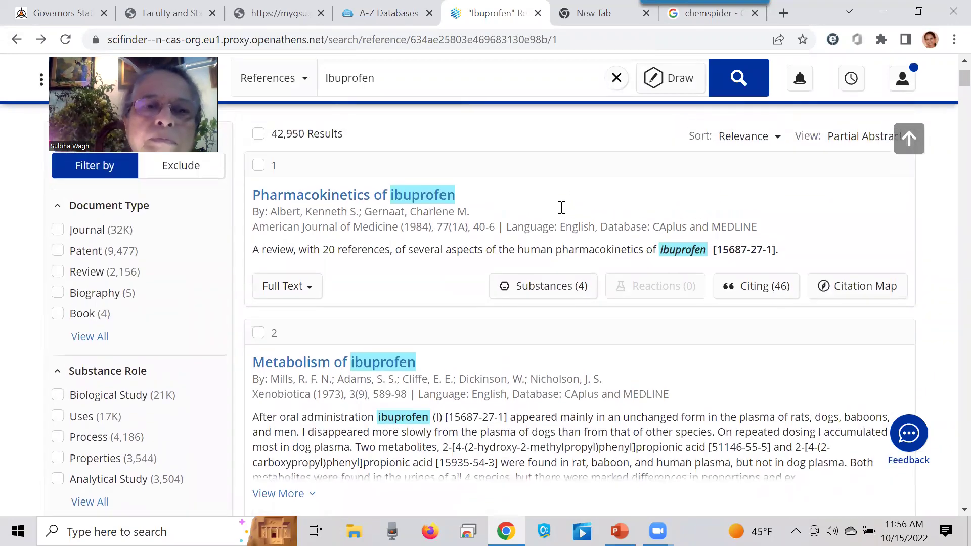
scroll(564, 212, down, 4)
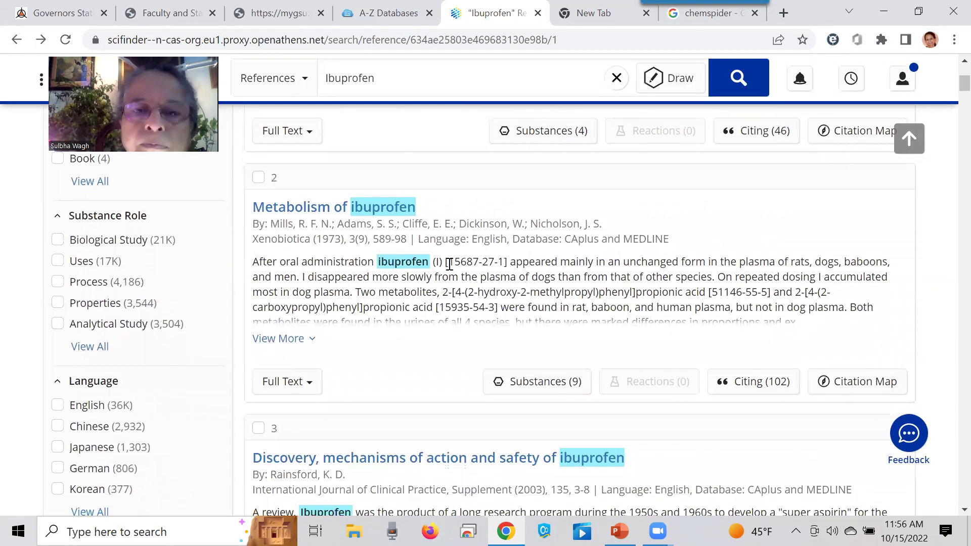
mouse_move(448, 261)
mouse_down()
mouse_move(493, 262)
mouse_move(457, 261)
mouse_up()
click(502, 262)
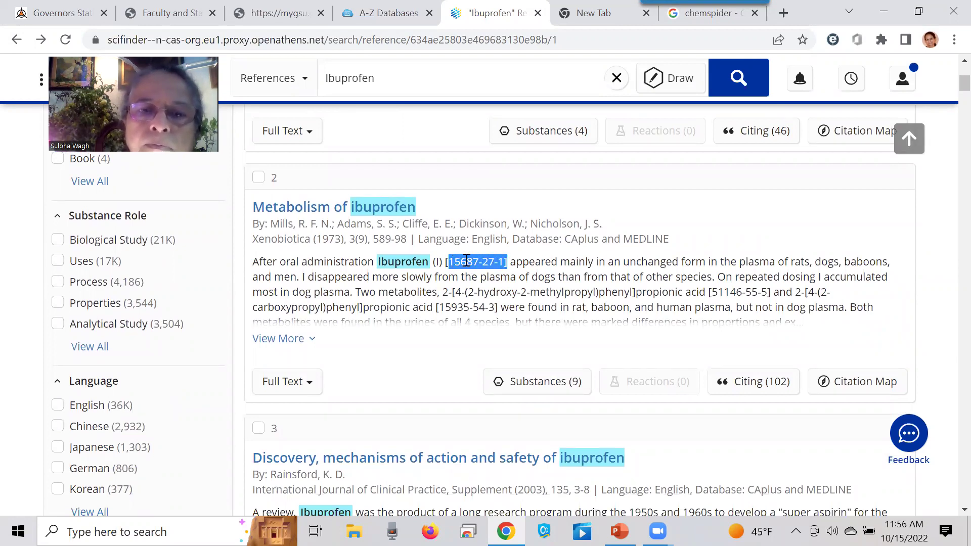
right_click(466, 261)
click(511, 272)
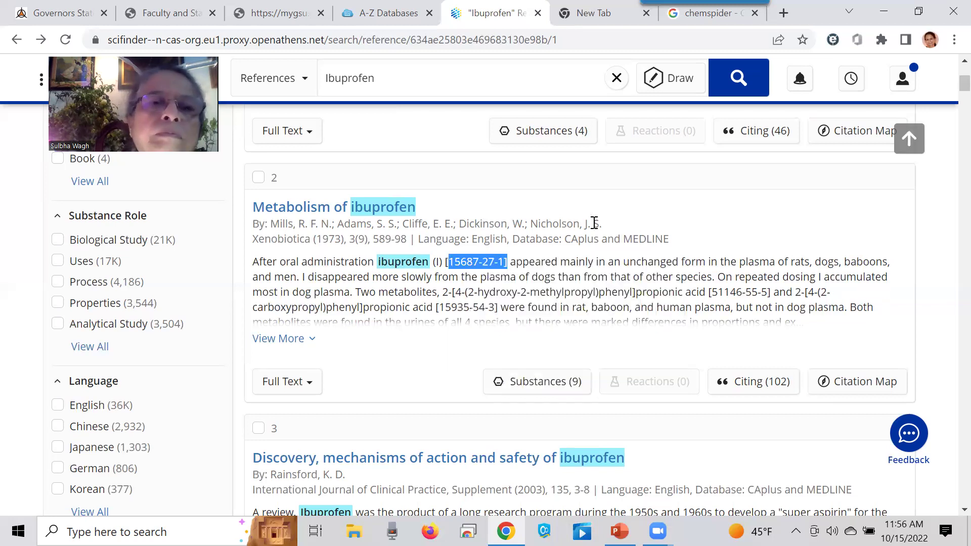
Go back to the SciFinder start page and run a References search for the copied "15687-27-1]".
scroll(594, 223, up, 5)
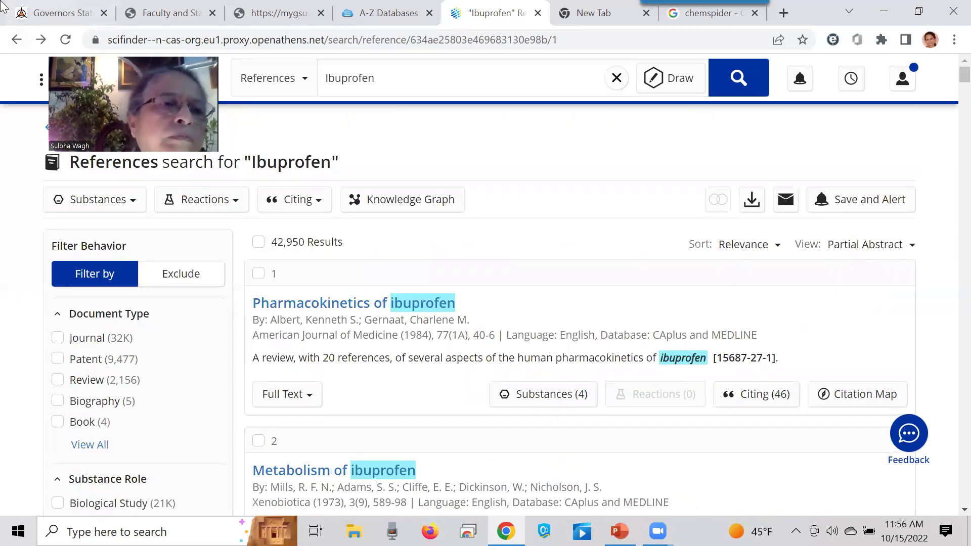
click(13, 40)
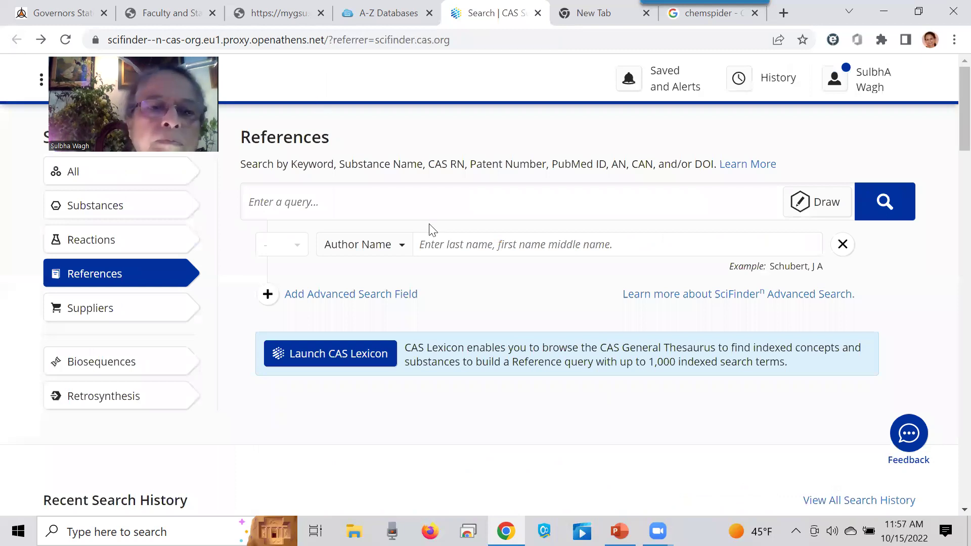
click(283, 198)
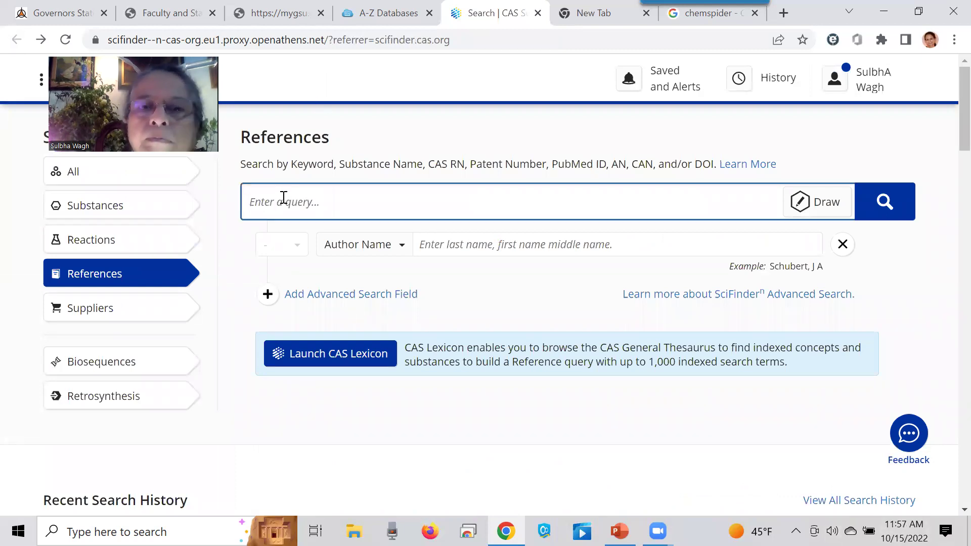
right_click(284, 198)
click(341, 319)
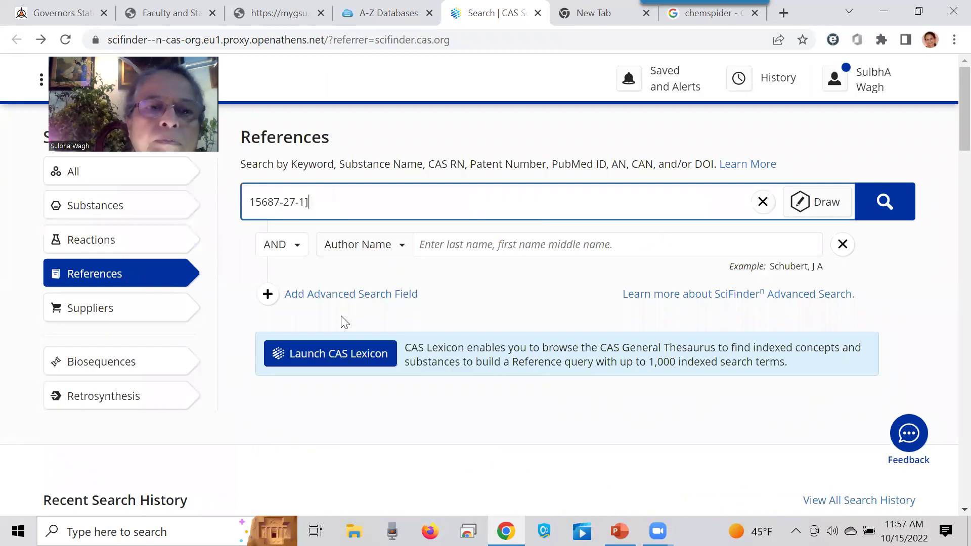
click(884, 202)
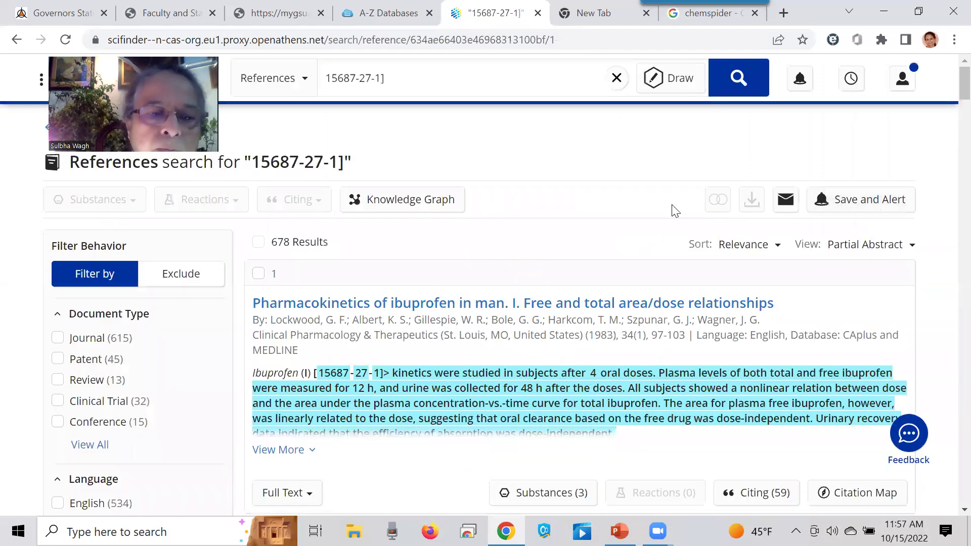
Open the reference "Pharmacokinetics of ibuprofen in man. I. Free and total area/dose relationships" and expand its Substances section.
scroll(674, 210, down, 2)
scroll(674, 210, down, 6)
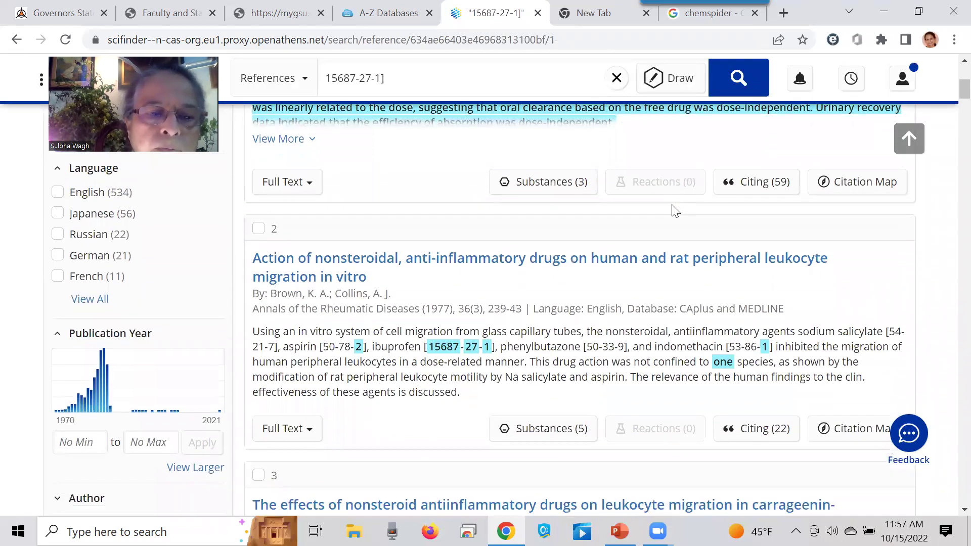
scroll(673, 205, up, 5)
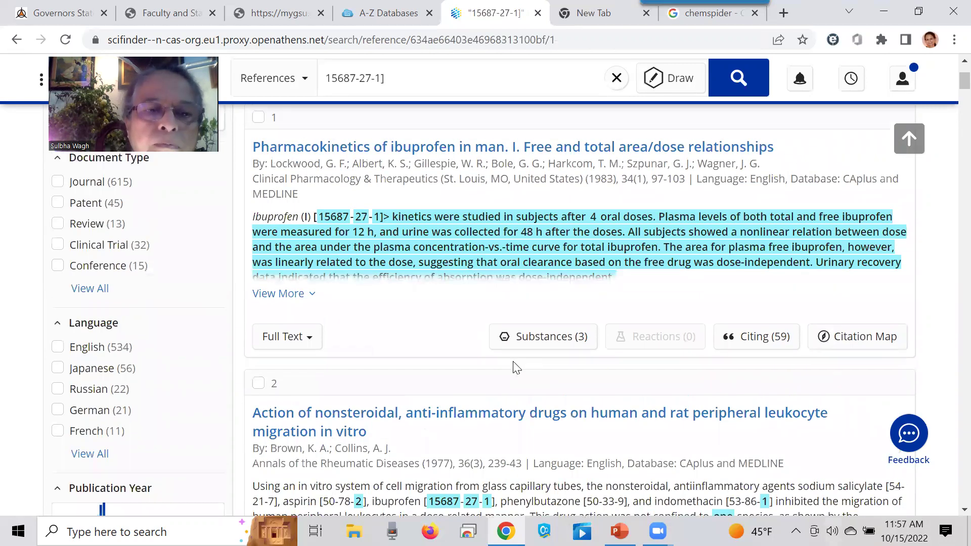
click(433, 152)
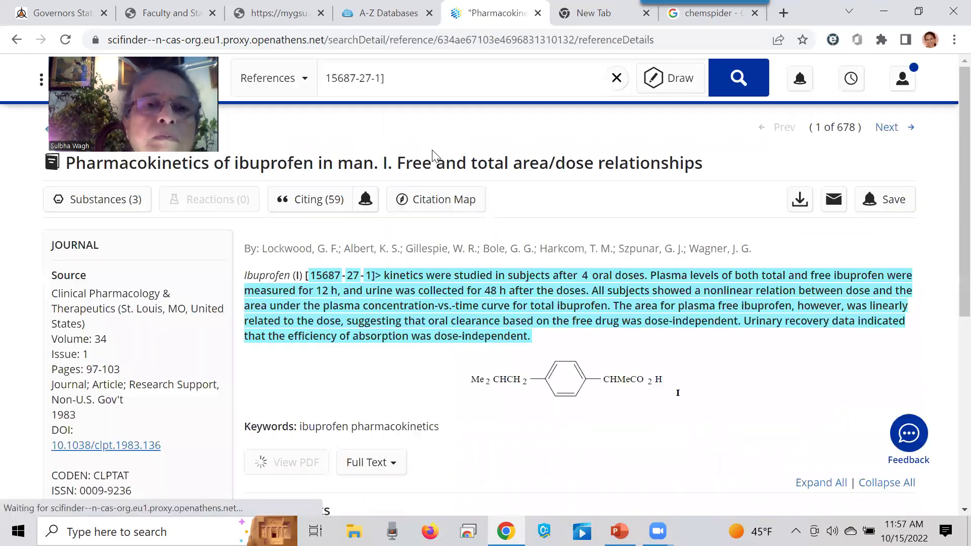
scroll(433, 156, down, 1)
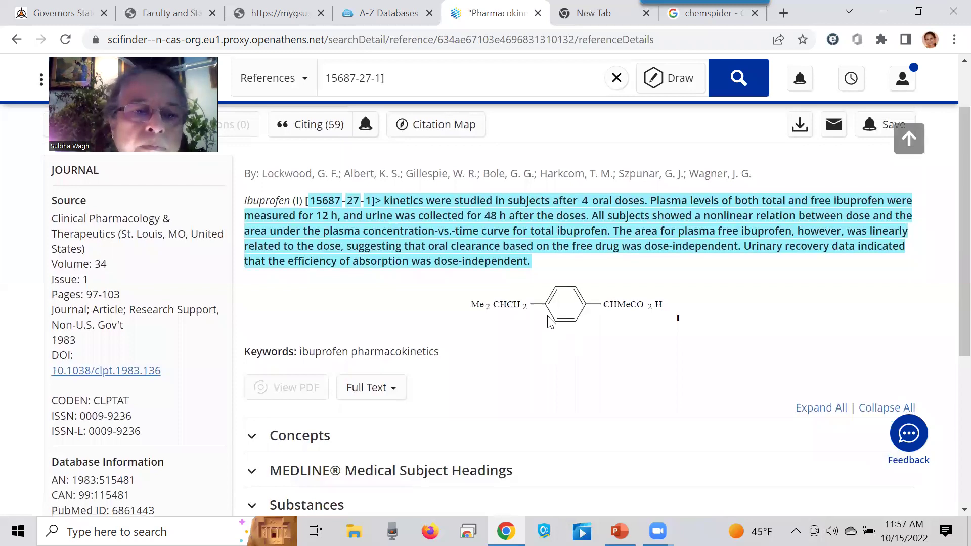
scroll(551, 322, down, 3)
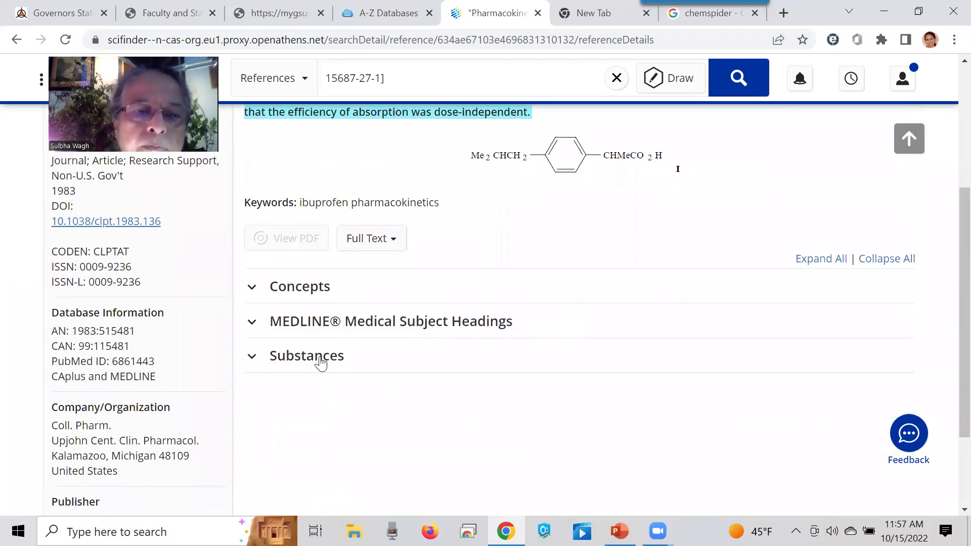
click(318, 356)
scroll(652, 338, down, 3)
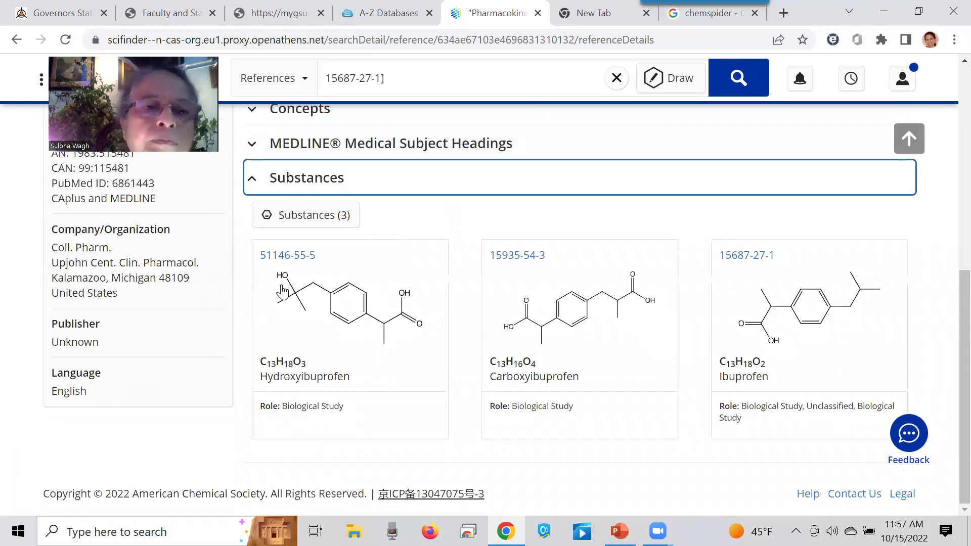
Open the substance detail page of Hydroxyibuprofen (51146-55-5) from the reference and review its key physical properties.
click(365, 320)
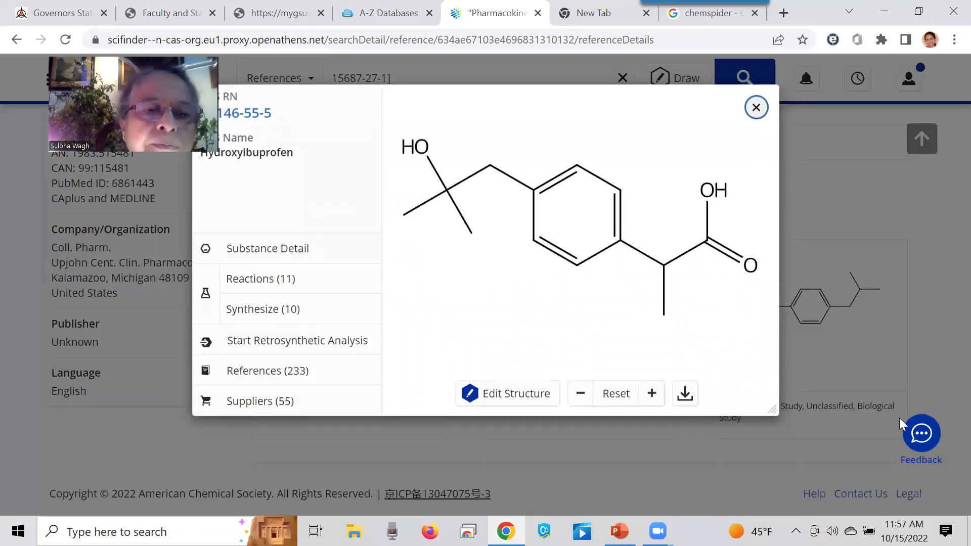
click(324, 255)
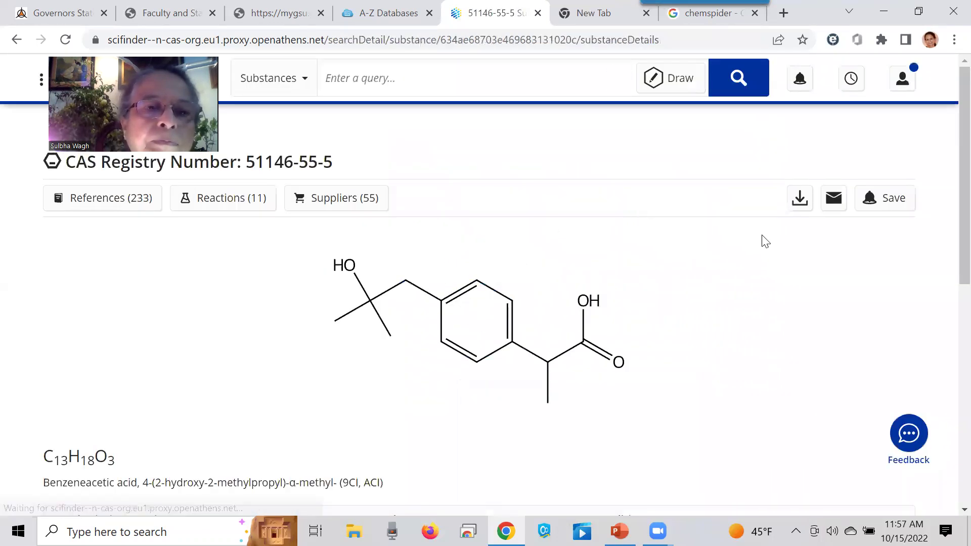
scroll(769, 243, down, 6)
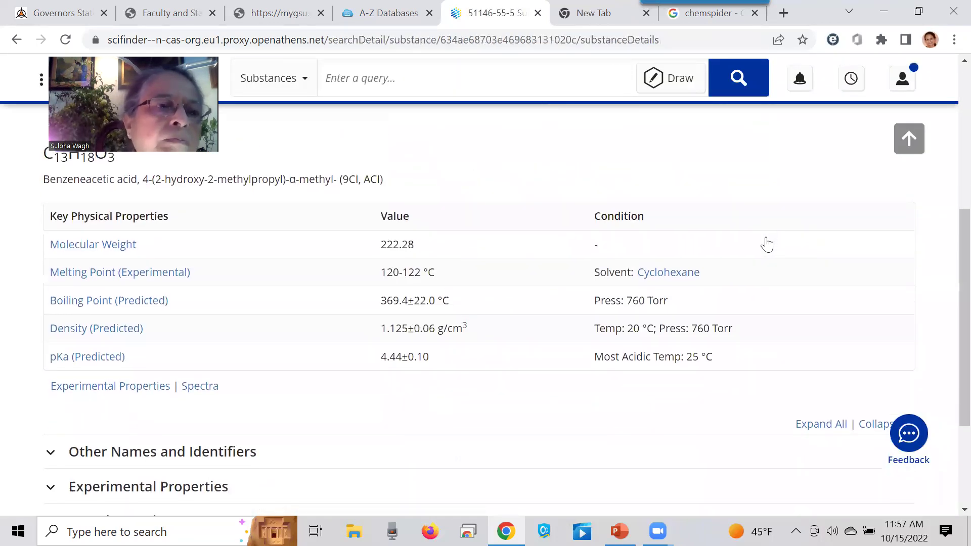
scroll(769, 243, down, 3)
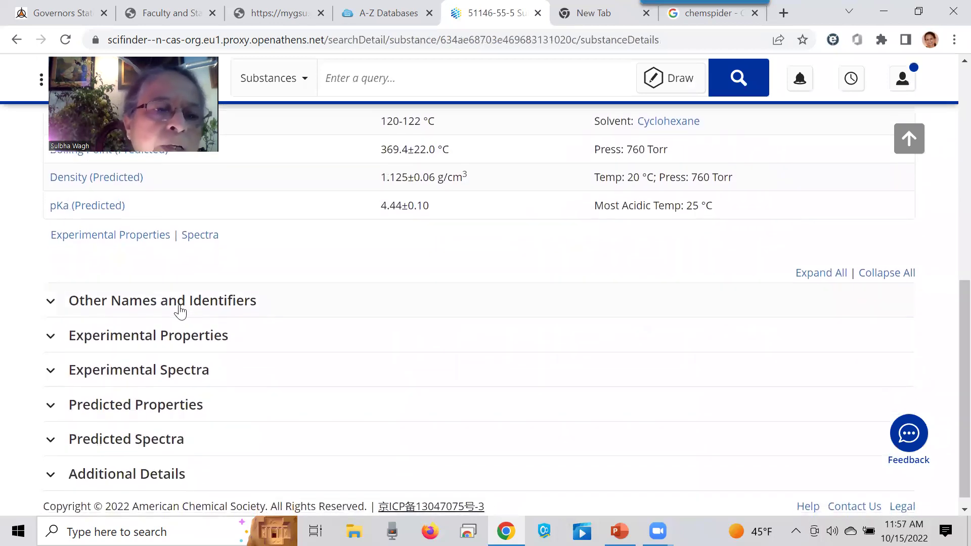
Expand the Other Names and Identifiers section of Hydroxyibuprofen and review its SMILES, InChI and synonyms.
click(181, 309)
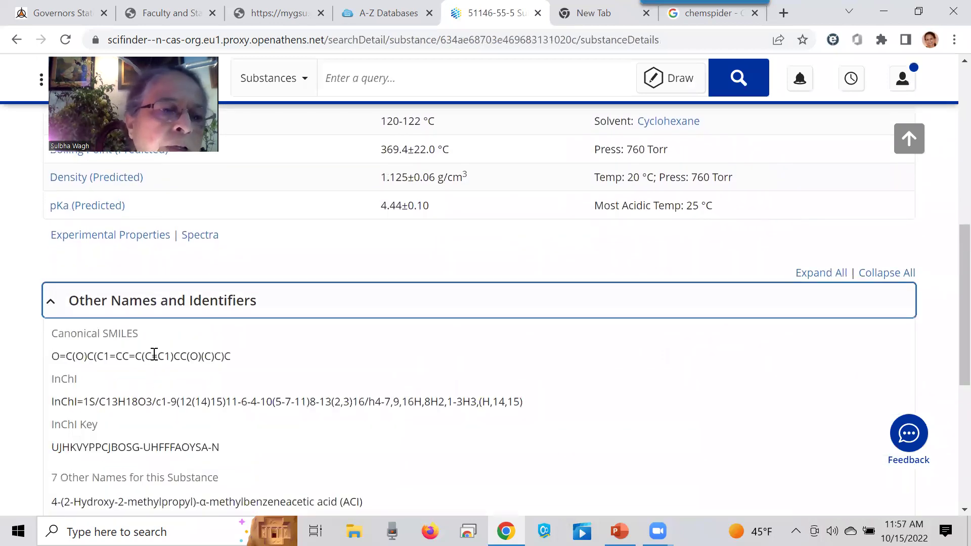
scroll(463, 366, down, 2)
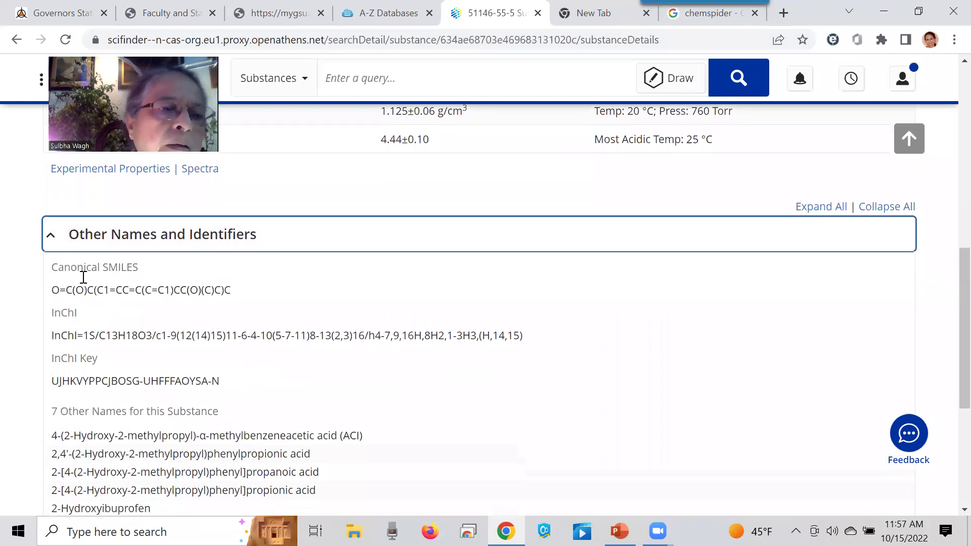
scroll(633, 362, down, 4)
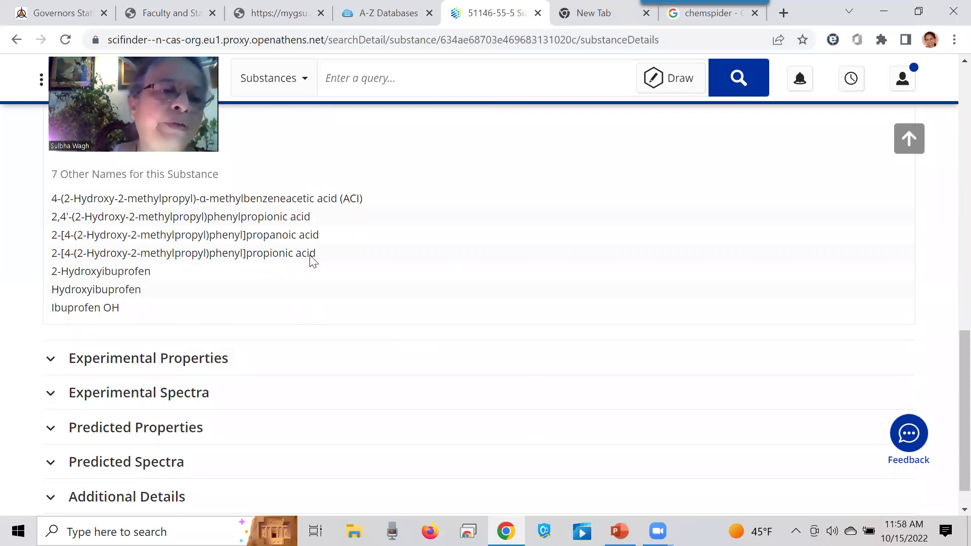
scroll(377, 316, down, 1)
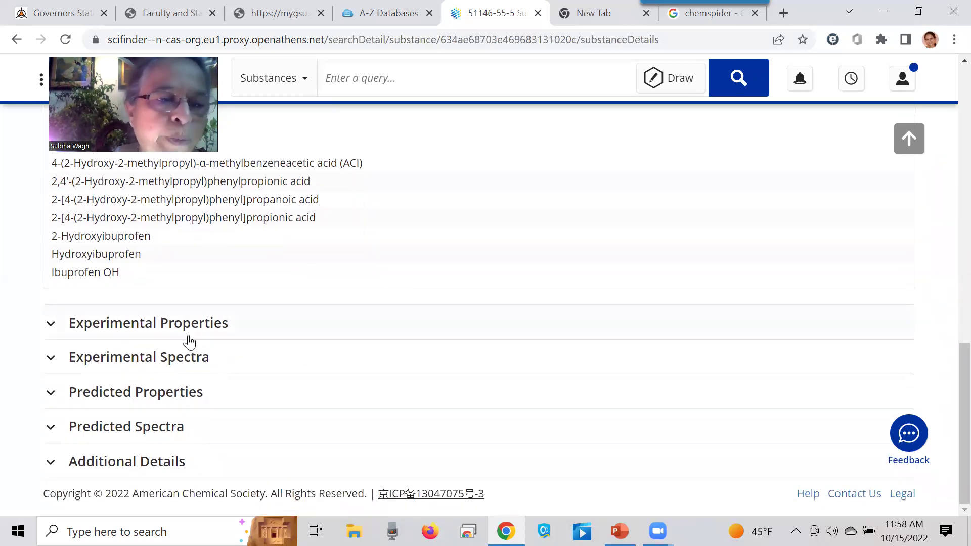
Expand the Experimental Spectra section of Hydroxyibuprofen and review the available proton NMR entries and their sources.
click(181, 360)
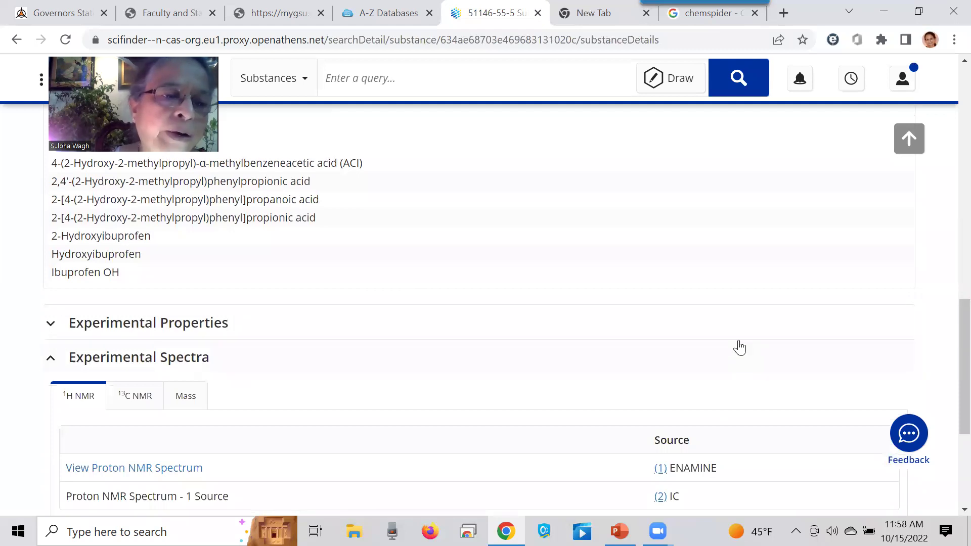
scroll(738, 347, down, 5)
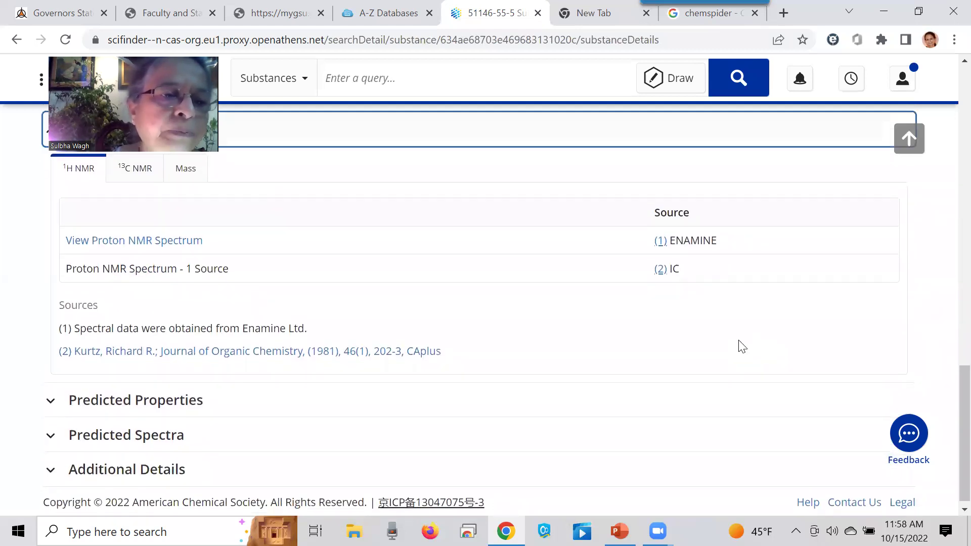
scroll(738, 347, down, 1)
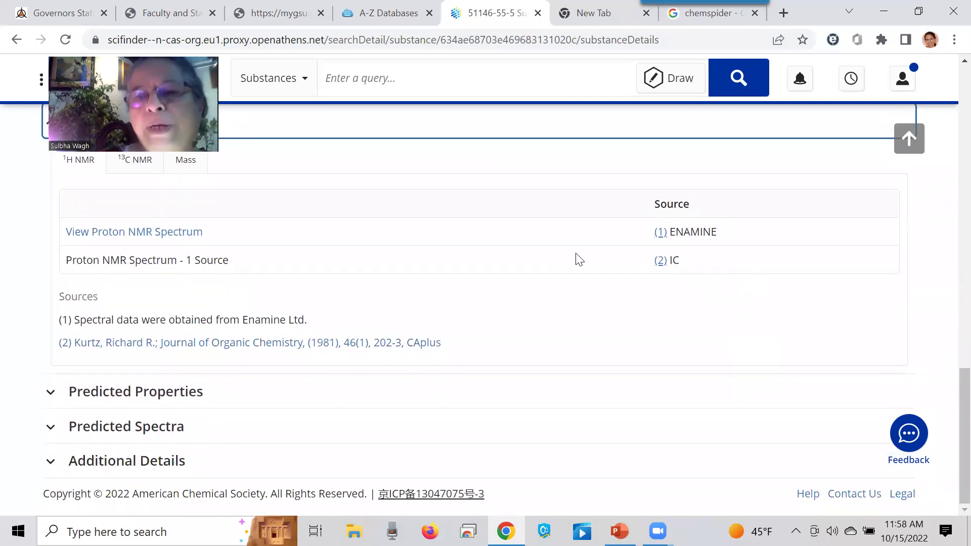
scroll(405, 262, up, 3)
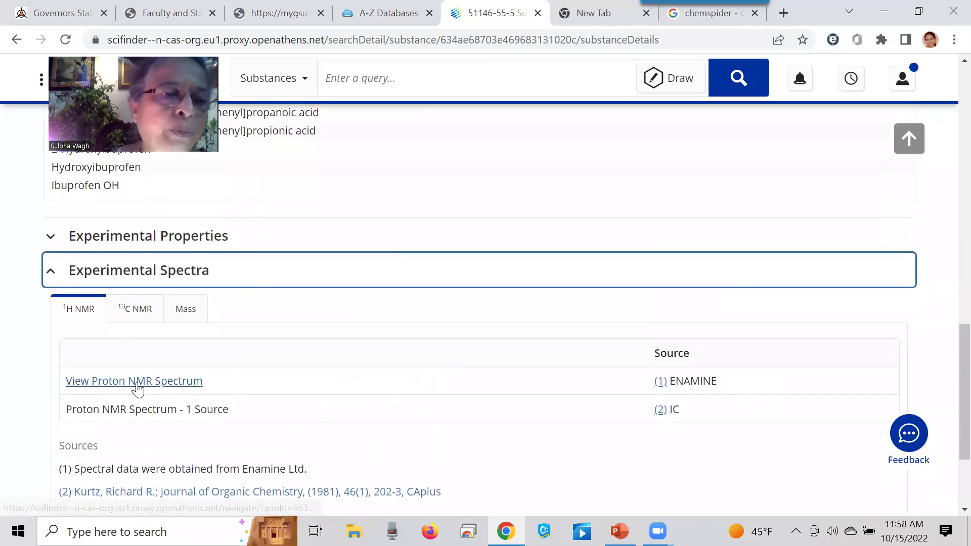
click(195, 392)
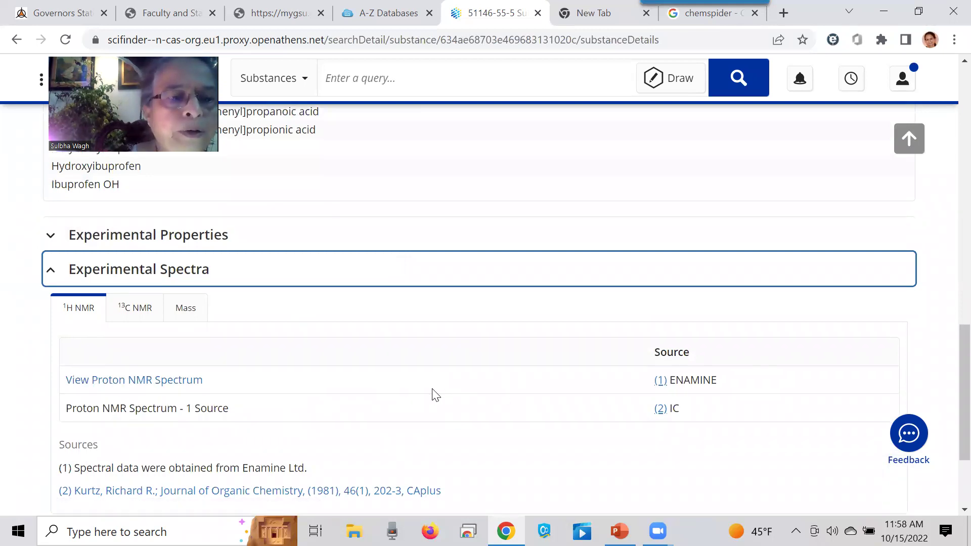
scroll(432, 395, down, 3)
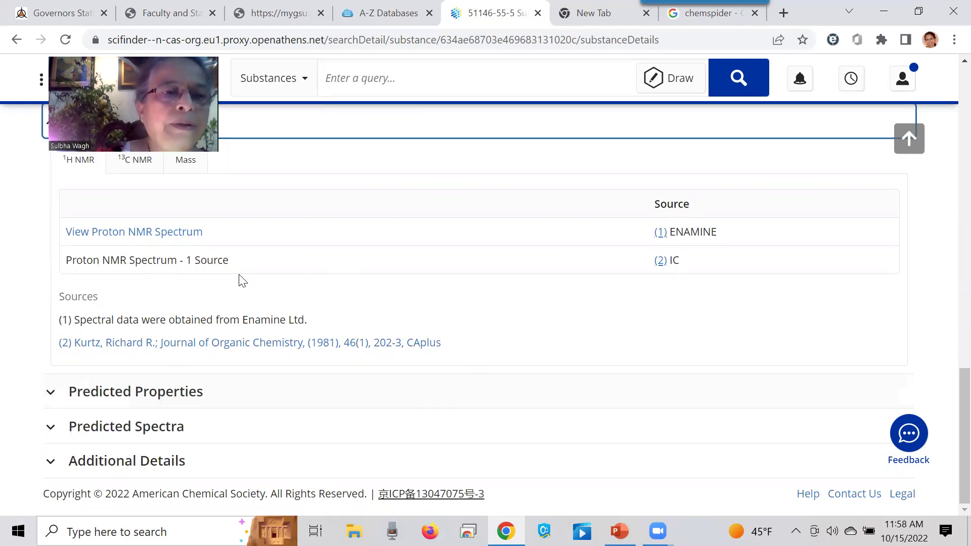
Open the proton NMR spectrum of Hydroxyibuprofen and examine the plot and its measurement conditions.
click(201, 231)
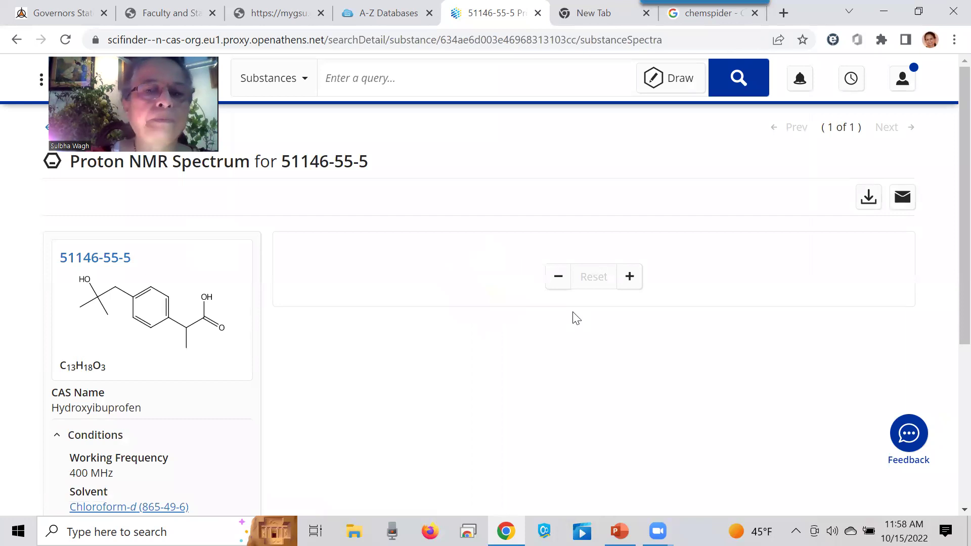
scroll(575, 318, down, 4)
scroll(575, 316, up, 3)
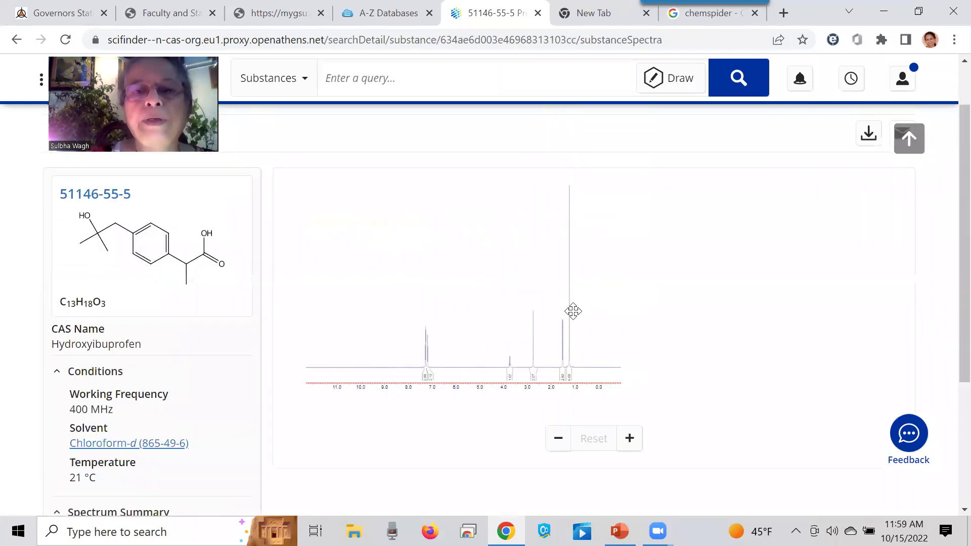
scroll(573, 311, up, 1)
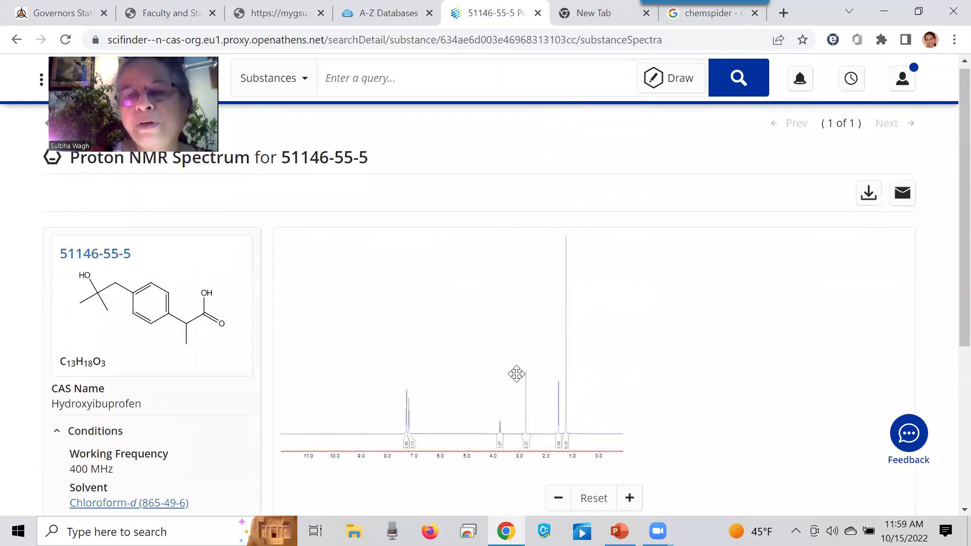
scroll(721, 342, down, 3)
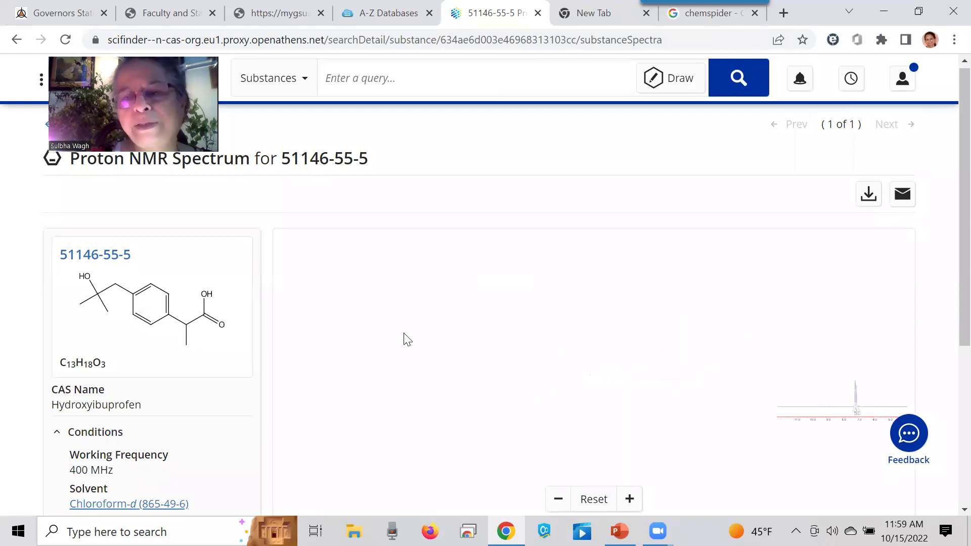
scroll(950, 318, down, 3)
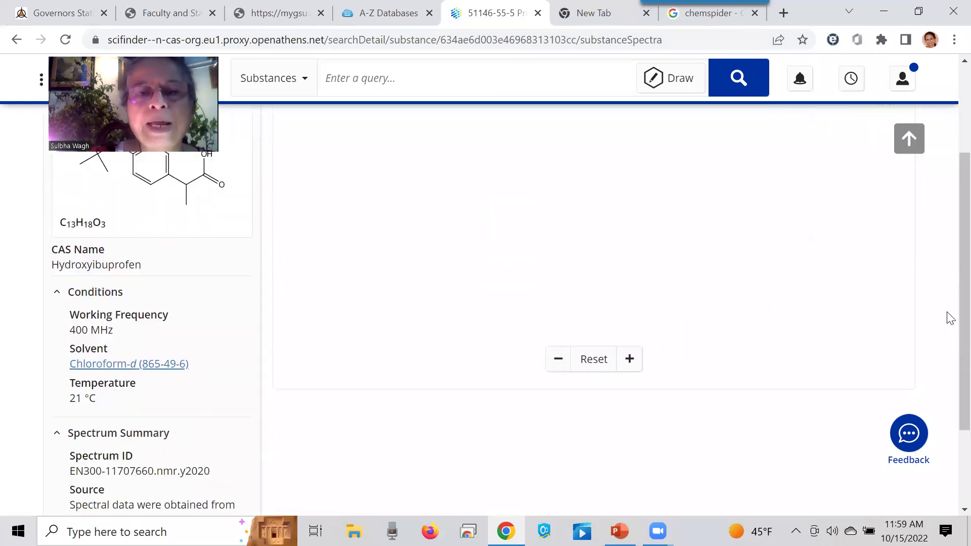
scroll(949, 317, up, 3)
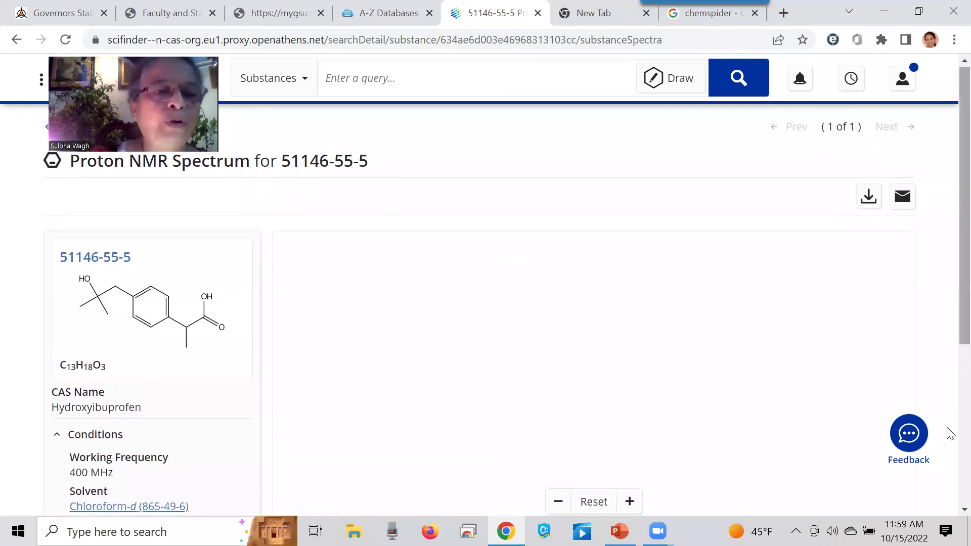
Go back through the substance page to the ibuprofen pharmacokinetics reference, reread its abstract, and return to the "15687-27-1]" References results.
click(16, 40)
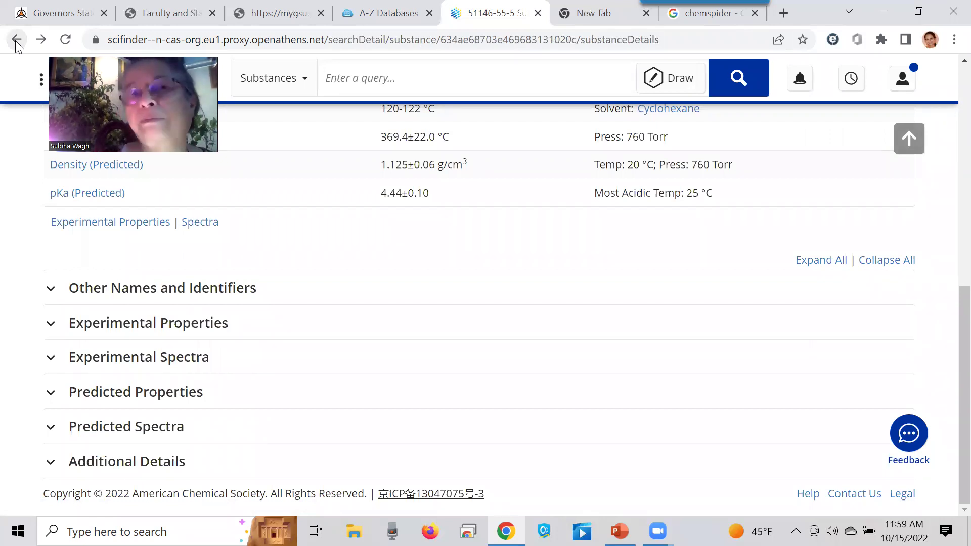
click(17, 41)
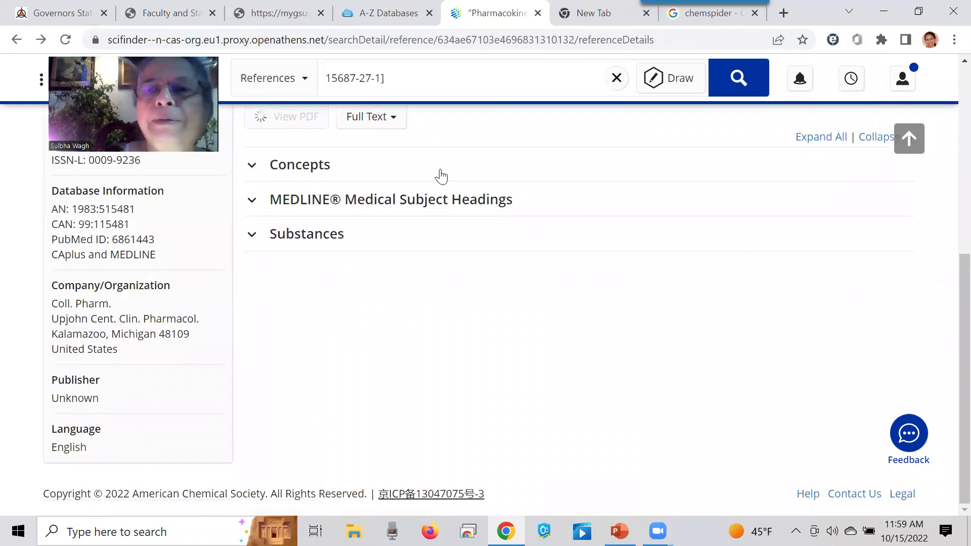
scroll(361, 449, up, 6)
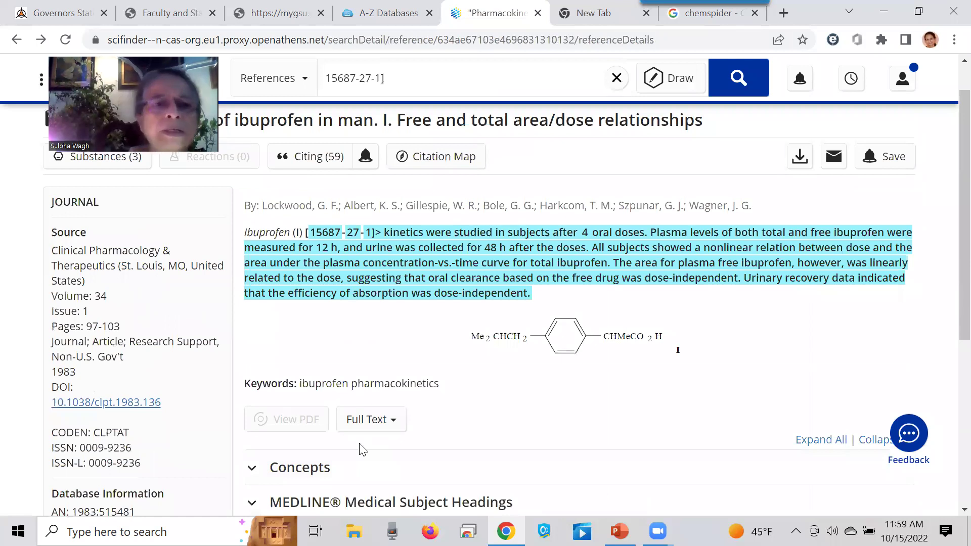
scroll(361, 449, up, 1)
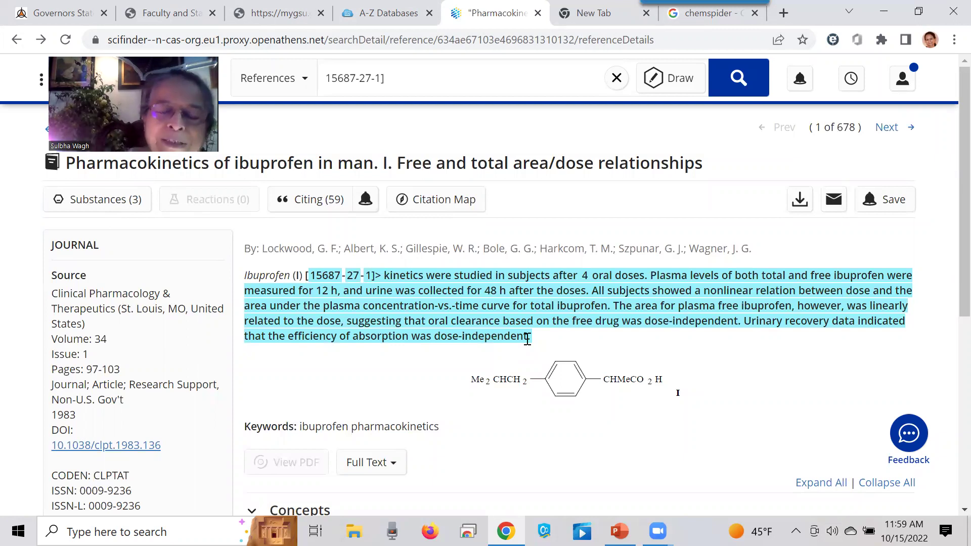
click(16, 41)
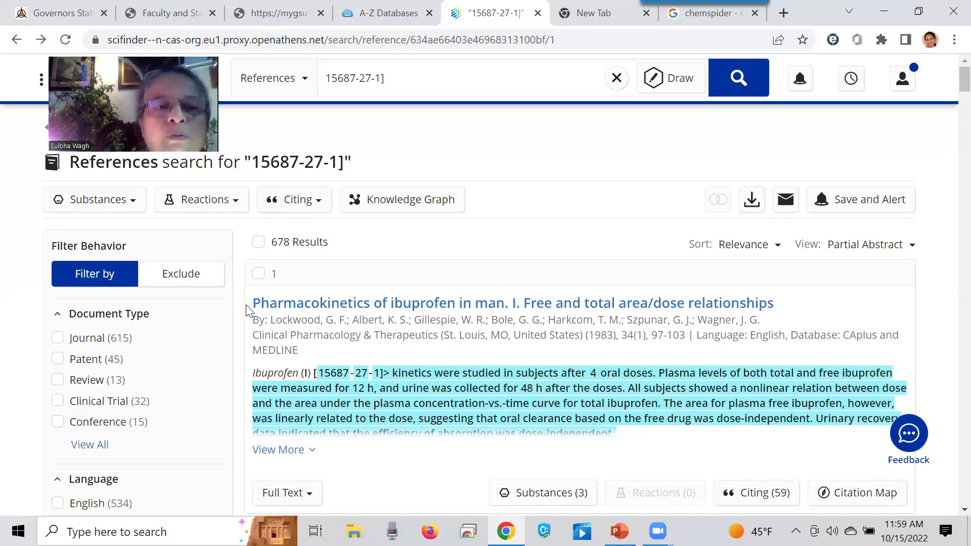